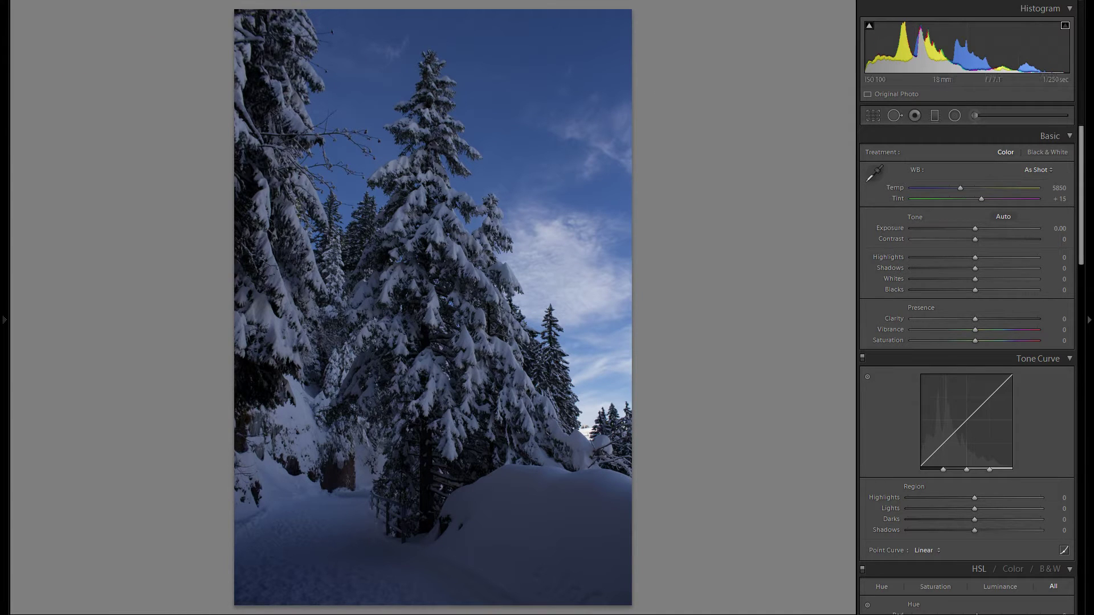
Raise Shadows to +100 to brighten the dark trees
{"action": "left_click_drag", "start_coordinate": [975, 268], "coordinate": [1037, 268]}
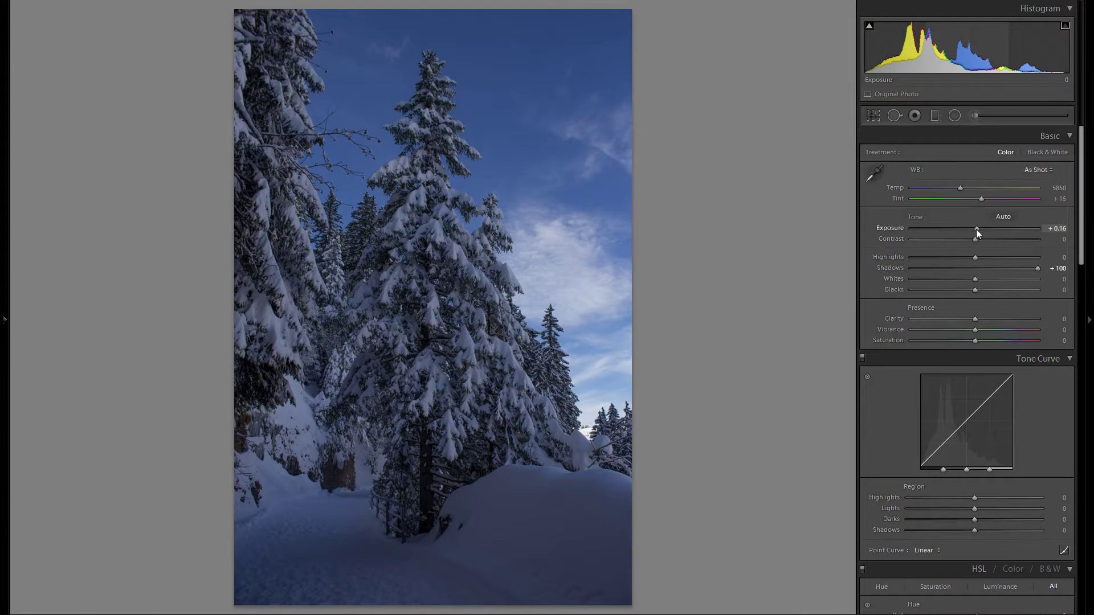
Set Exposure +0.79, Contrast +22, Highlights −100, Whites +17 and Blacks +25, checking whites clipping
{"action": "left_click_drag", "start_coordinate": [976, 229], "coordinate": [983, 230]}
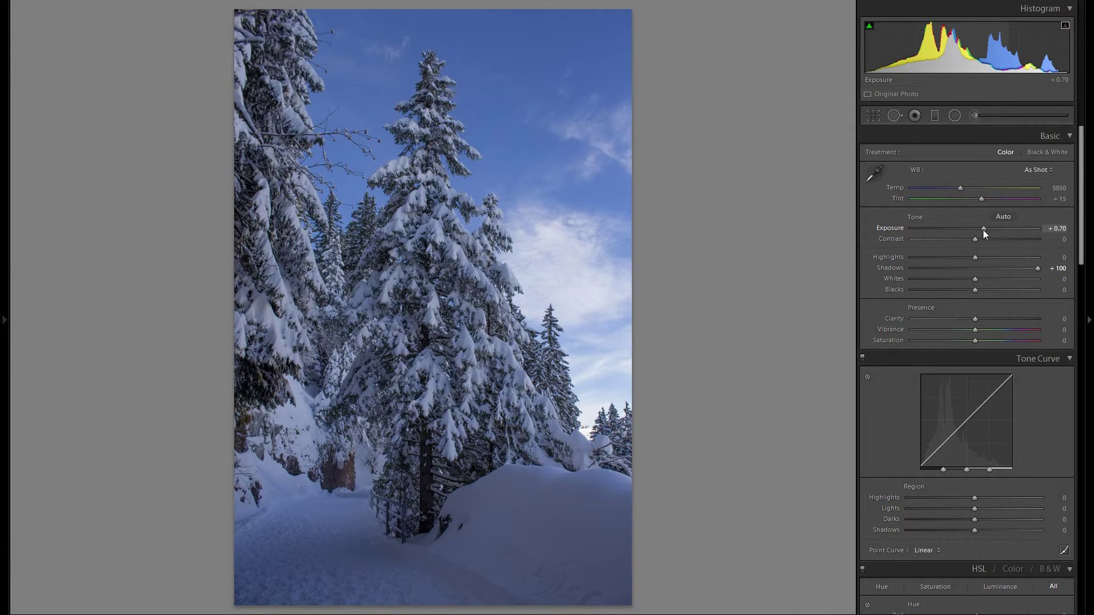
{"action": "left_click_drag", "start_coordinate": [983, 230], "coordinate": [959, 243]}
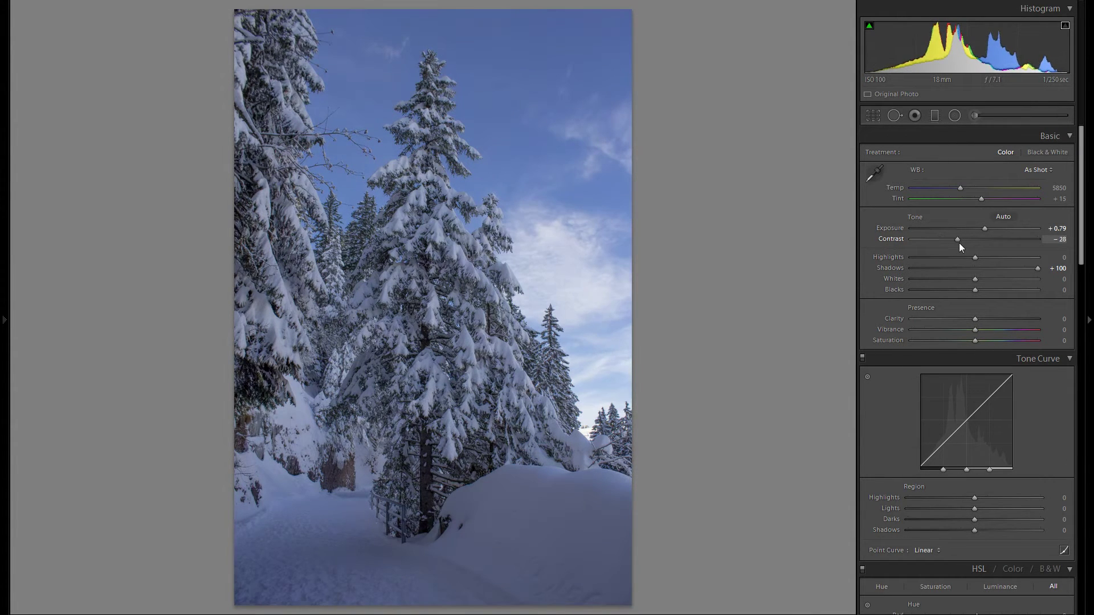
{"action": "left_click_drag", "start_coordinate": [982, 281], "coordinate": [914, 264]}
{"action": "left_click", "coordinate": [980, 280], "text": "alt"}
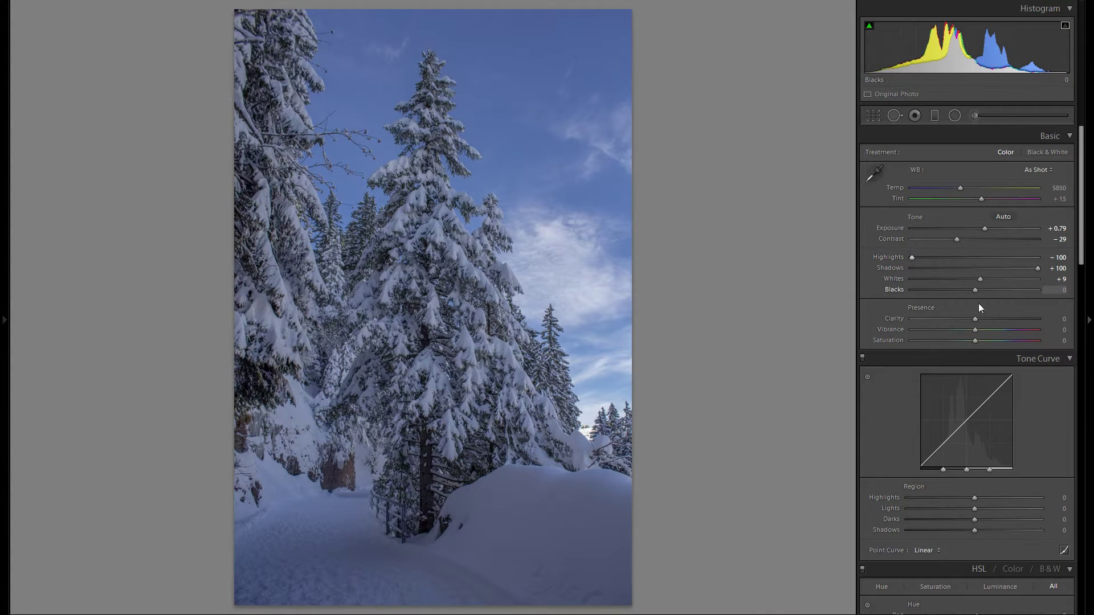
{"action": "left_click_drag", "start_coordinate": [980, 282], "coordinate": [986, 283]}
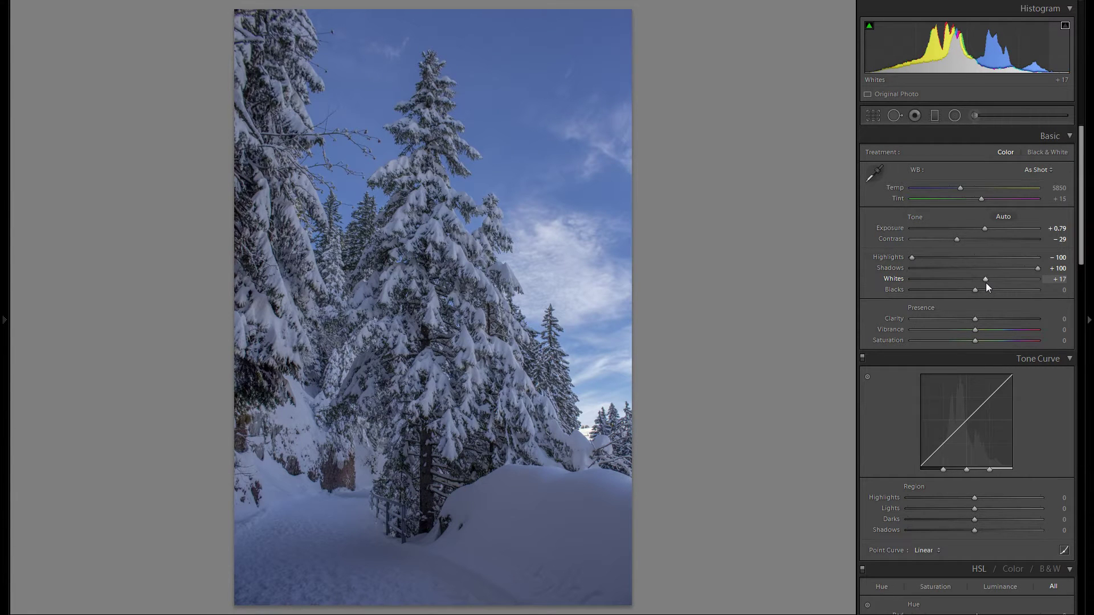
{"action": "mouse_move", "coordinate": [976, 293]}
{"action": "left_mouse_down"}
{"action": "mouse_move", "coordinate": [943, 294]}
{"action": "mouse_move", "coordinate": [993, 297]}
{"action": "left_mouse_up"}
{"action": "left_click_drag", "start_coordinate": [957, 240], "coordinate": [989, 245]}
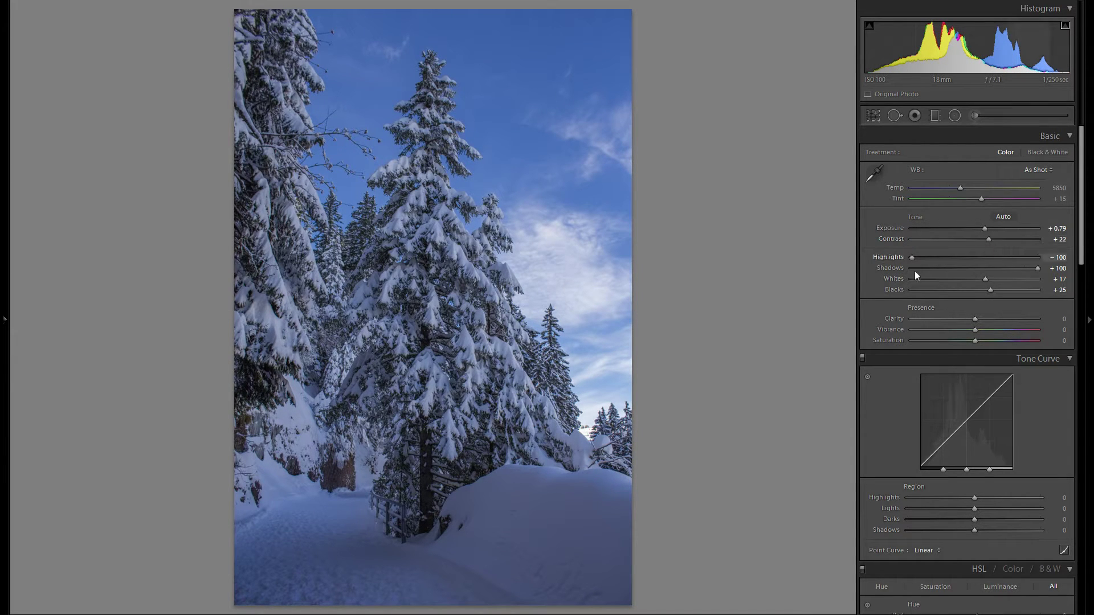
Inspect the tree detail at 1:1, return to the full view, and start adding Clarity
{"action": "left_click", "coordinate": [379, 435]}
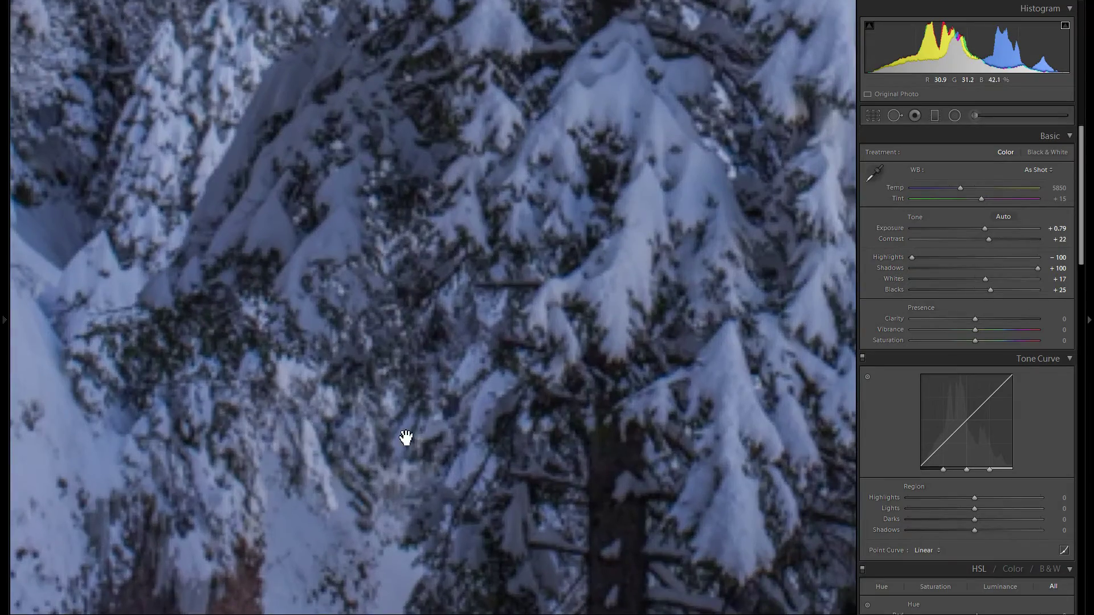
{"action": "left_click", "coordinate": [452, 407]}
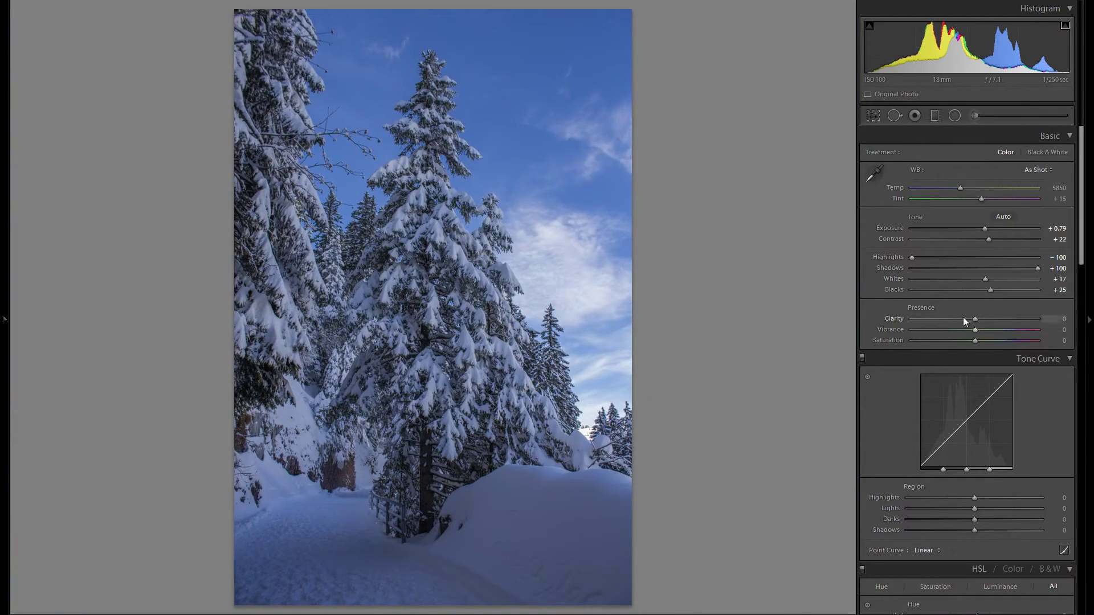
{"action": "mouse_move", "coordinate": [975, 320]}
{"action": "left_mouse_down"}
{"action": "mouse_move", "coordinate": [1007, 323]}
{"action": "mouse_move", "coordinate": [975, 323]}
{"action": "mouse_move", "coordinate": [1007, 326]}
{"action": "mouse_move", "coordinate": [990, 331]}
{"action": "left_mouse_up"}
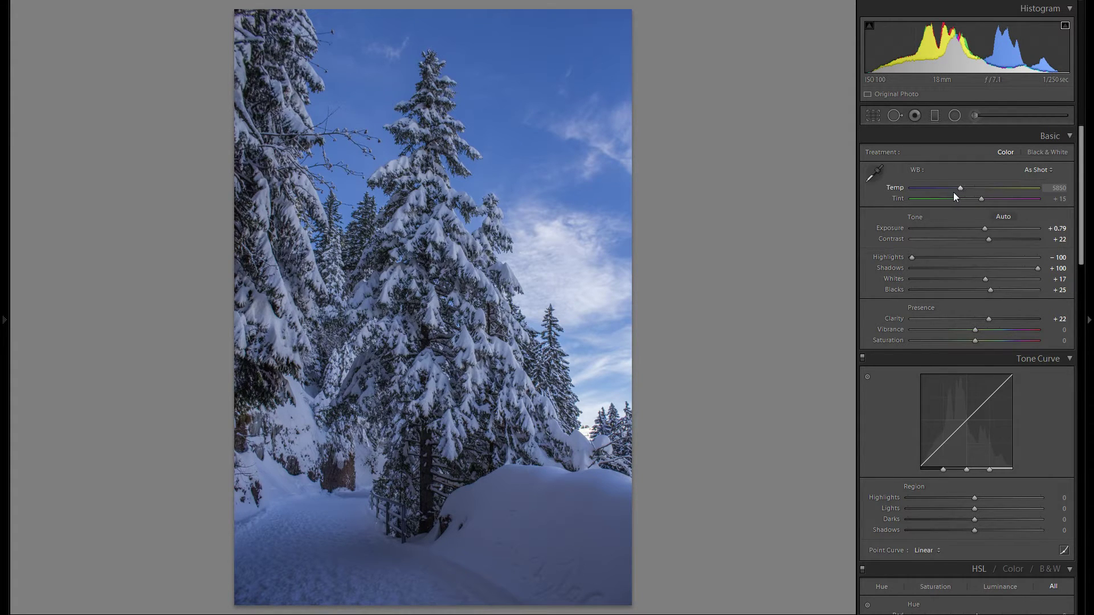
Warm the white balance to Temp 12354 with Tint +14
{"action": "left_click_drag", "start_coordinate": [962, 193], "coordinate": [992, 194]}
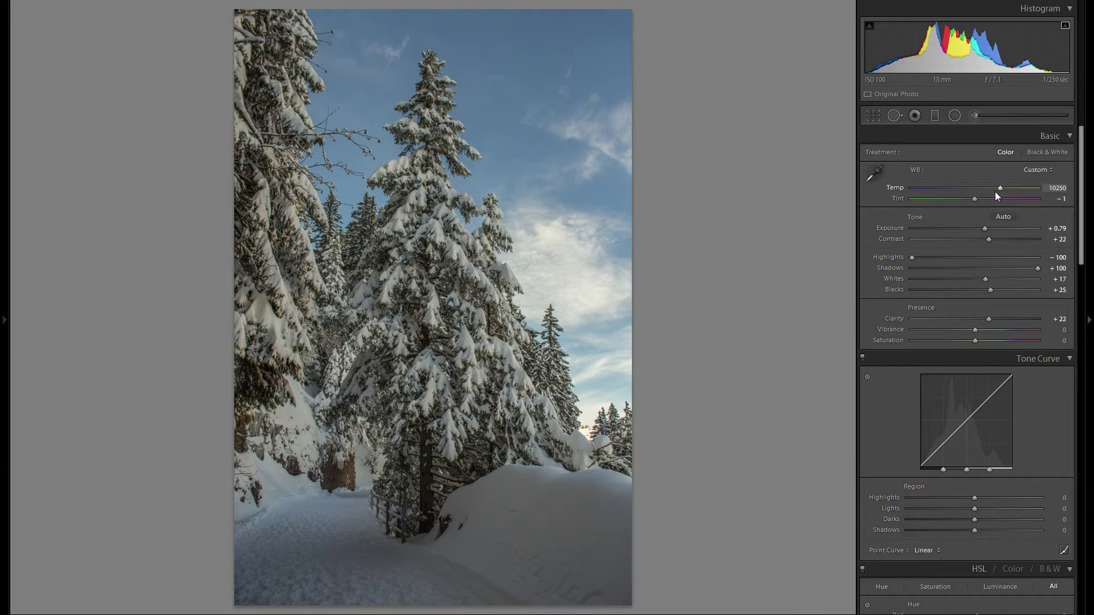
{"action": "mouse_move", "coordinate": [998, 190]}
{"action": "left_mouse_down"}
{"action": "mouse_move", "coordinate": [1008, 188]}
{"action": "mouse_move", "coordinate": [979, 199]}
{"action": "mouse_move", "coordinate": [1006, 188]}
{"action": "left_mouse_up"}
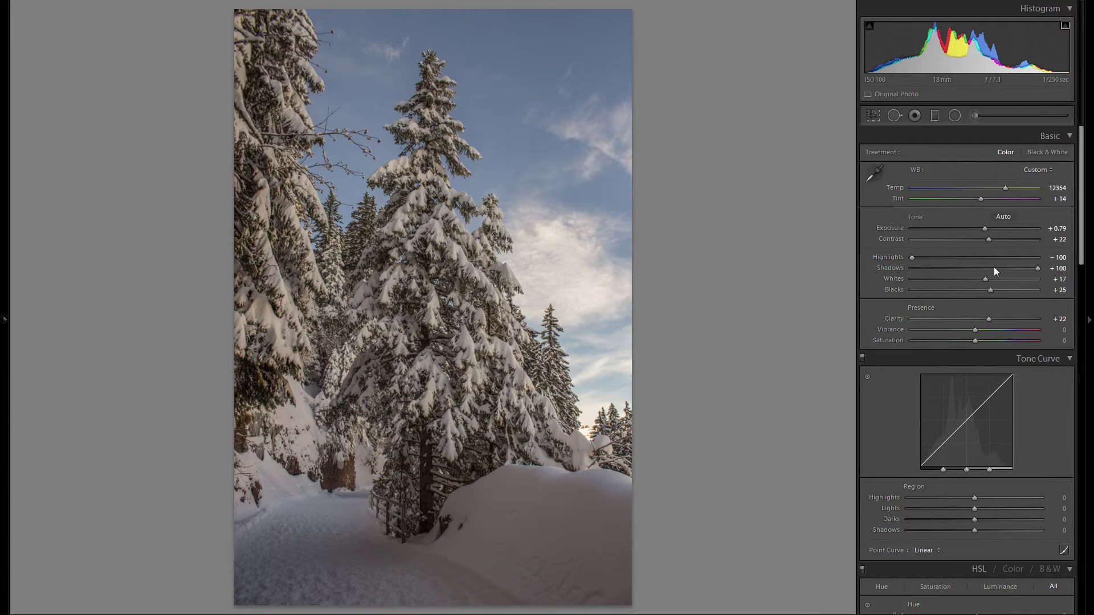
Set Tone Curve regions to Highlights +16, Lights +5, Darks +11 and Shadows +43
{"action": "scroll", "coordinate": [995, 295], "scroll_direction": "down", "scroll_amount": 4}
{"action": "mouse_move", "coordinate": [973, 264]}
{"action": "left_mouse_down"}
{"action": "mouse_move", "coordinate": [992, 265]}
{"action": "mouse_move", "coordinate": [978, 265]}
{"action": "mouse_move", "coordinate": [966, 289]}
{"action": "mouse_move", "coordinate": [990, 290]}
{"action": "mouse_move", "coordinate": [959, 302]}
{"action": "mouse_move", "coordinate": [1011, 300]}
{"action": "mouse_move", "coordinate": [929, 302]}
{"action": "mouse_move", "coordinate": [965, 300]}
{"action": "mouse_move", "coordinate": [945, 298]}
{"action": "left_mouse_up"}
{"action": "scroll", "coordinate": [979, 295], "scroll_direction": "up", "scroll_amount": 3}
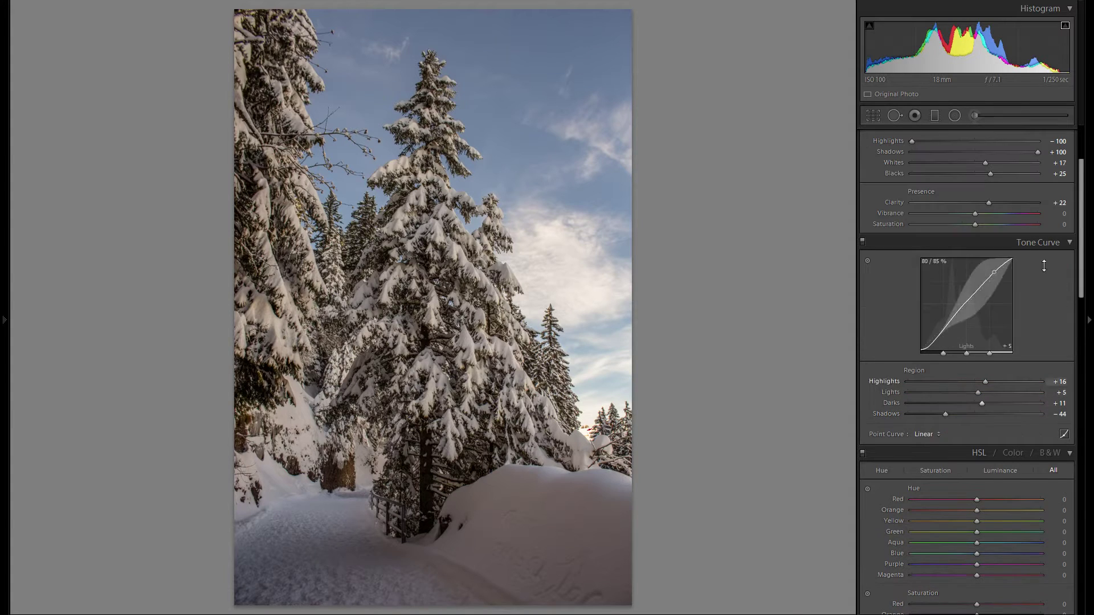
{"action": "left_click_drag", "start_coordinate": [940, 419], "coordinate": [1005, 420]}
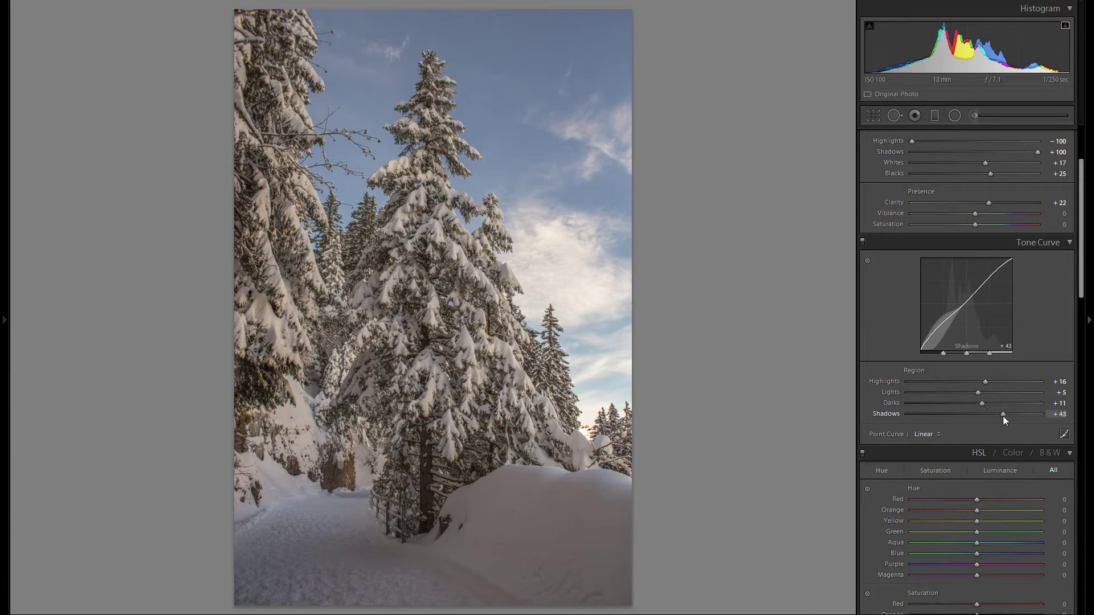
Increase Basic Contrast from +22 to +38
{"action": "scroll", "coordinate": [1000, 408], "scroll_direction": "up", "scroll_amount": 3}
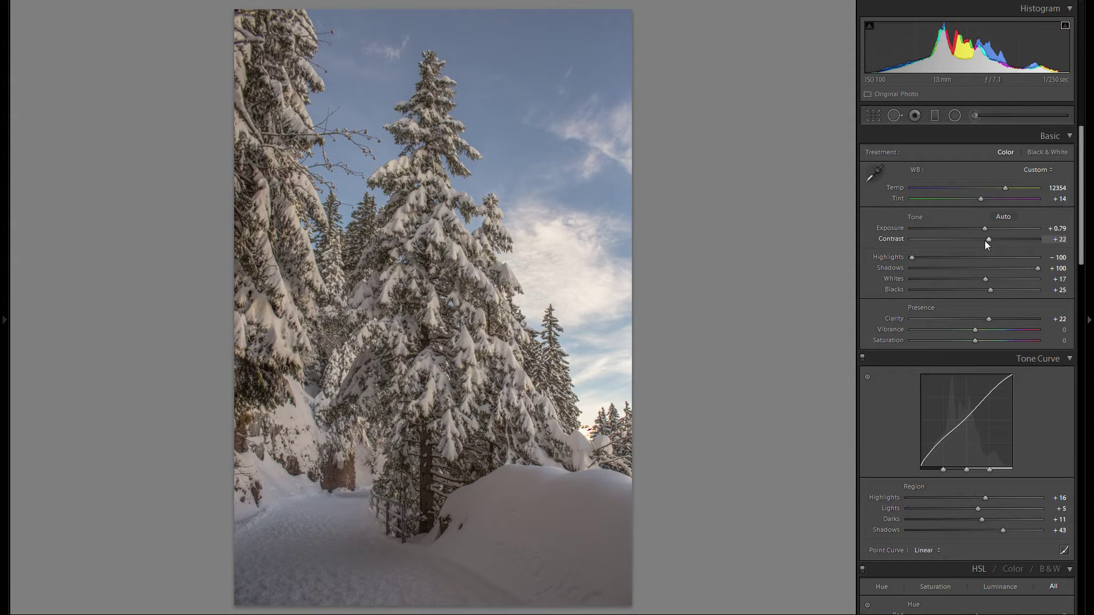
{"action": "left_click_drag", "start_coordinate": [989, 241], "coordinate": [998, 242]}
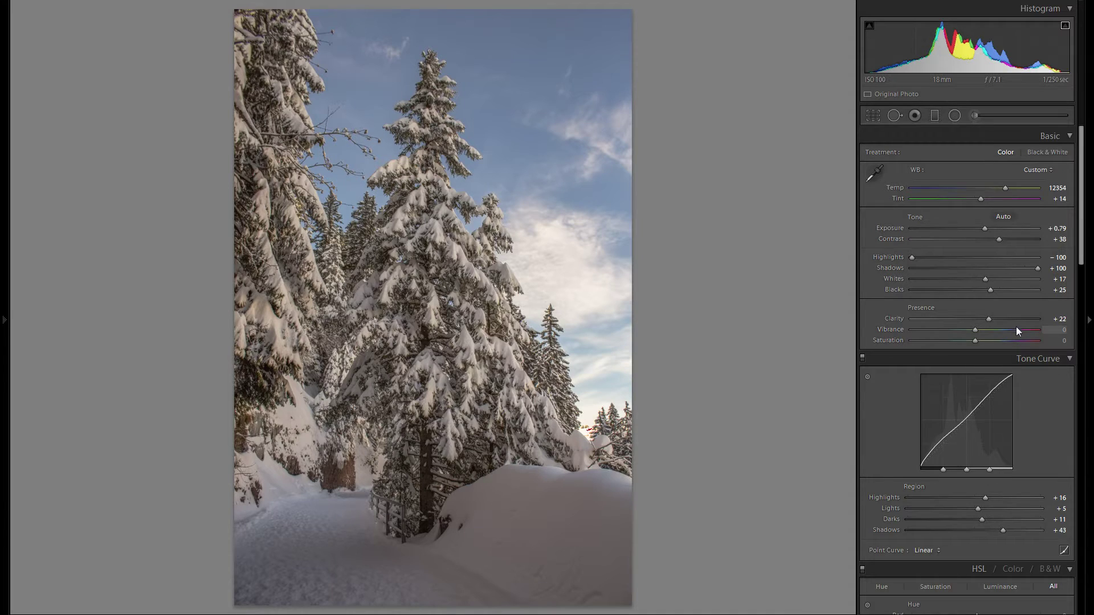
{"action": "scroll", "coordinate": [1017, 326], "scroll_direction": "down", "scroll_amount": 5}
Tint the Split Toning highlights a warm Hue 40 at Saturation 14
{"action": "scroll", "coordinate": [1009, 330], "scroll_direction": "down", "scroll_amount": 10}
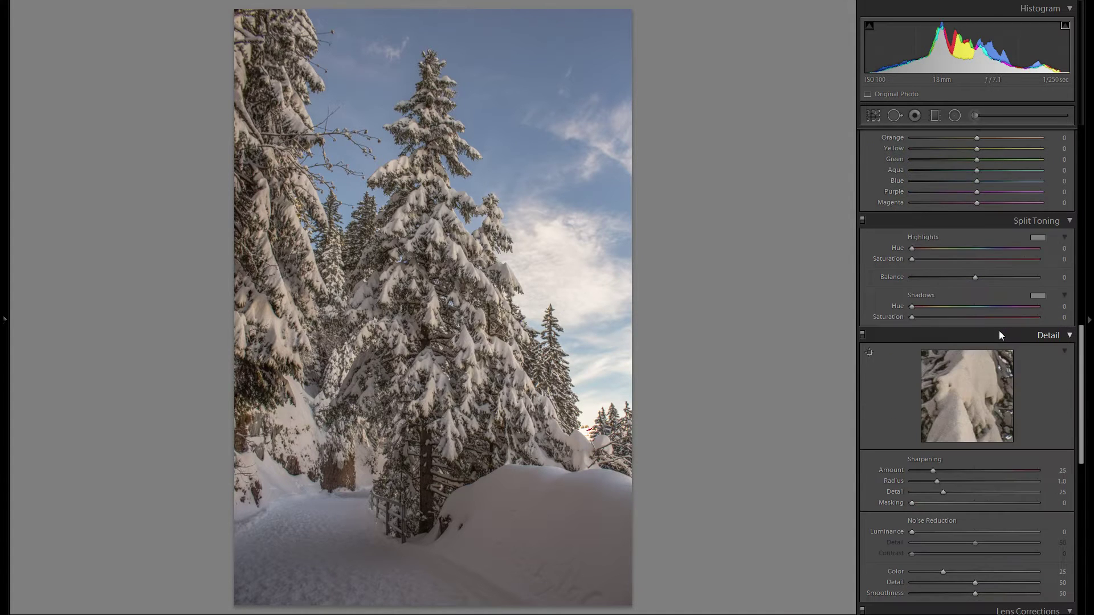
{"action": "left_click", "coordinate": [1038, 237]}
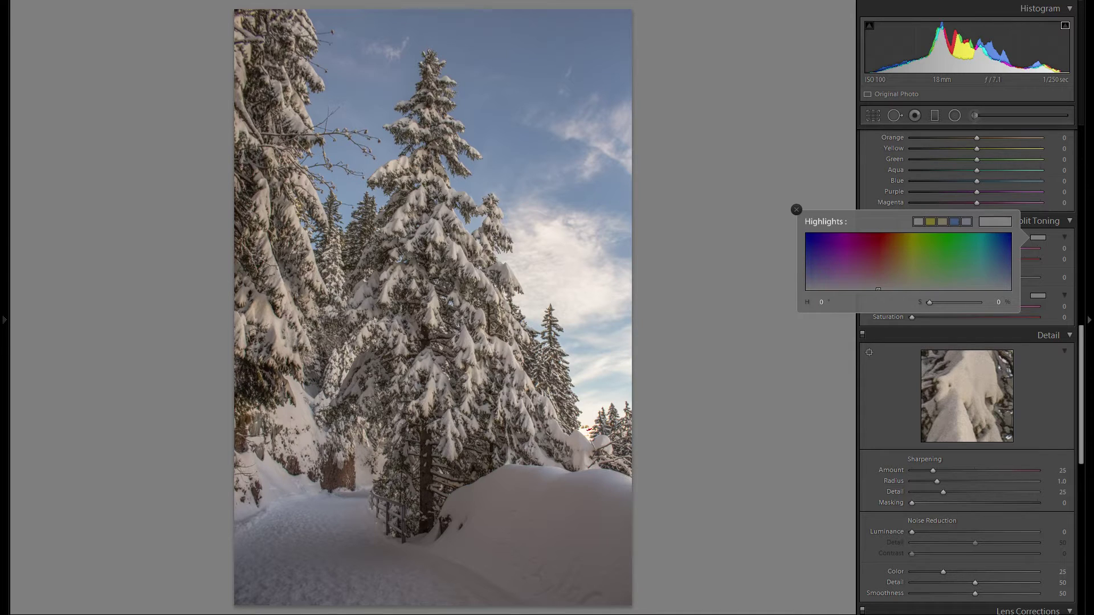
{"action": "left_click", "coordinate": [895, 289]}
{"action": "mouse_move", "coordinate": [895, 289]}
{"action": "left_mouse_down"}
{"action": "mouse_move", "coordinate": [872, 255]}
{"action": "mouse_move", "coordinate": [820, 254]}
{"action": "mouse_move", "coordinate": [984, 252]}
{"action": "mouse_move", "coordinate": [879, 249]}
{"action": "mouse_move", "coordinate": [903, 247]}
{"action": "mouse_move", "coordinate": [901, 282]}
{"action": "left_mouse_up"}
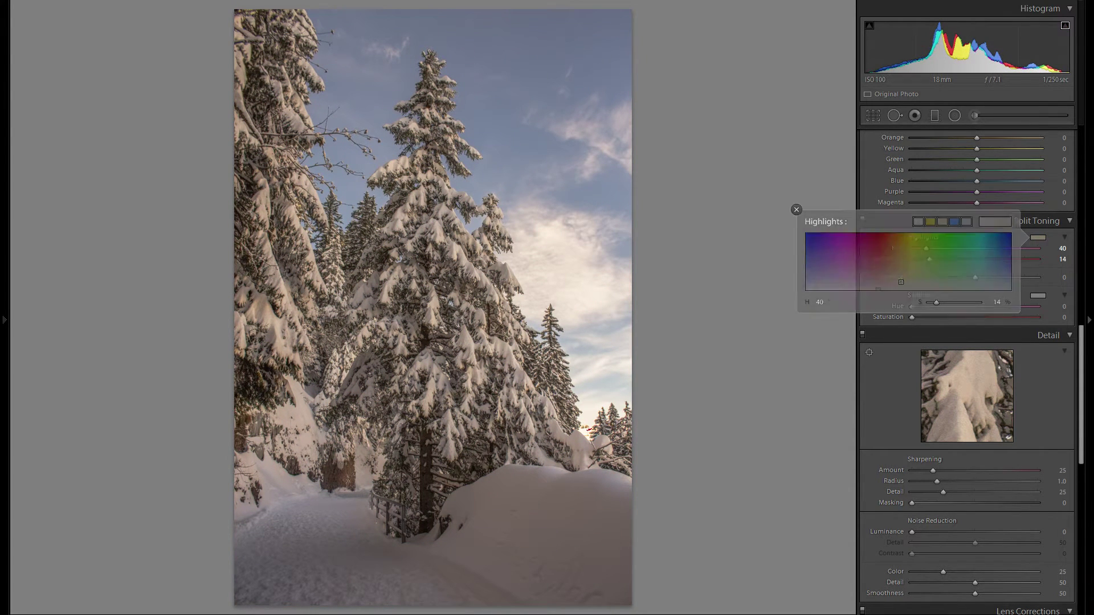
{"action": "left_click", "coordinate": [797, 210]}
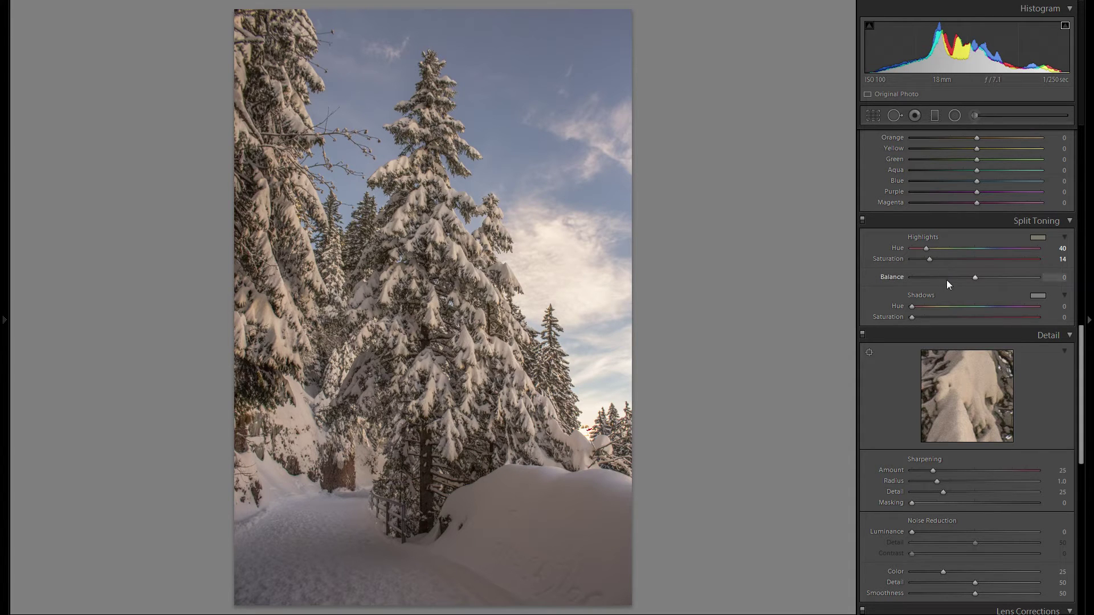
Check the fence and trees at 1:1, setting noise reduction Luminance 29 and Color 74
{"action": "scroll", "coordinate": [962, 291], "scroll_direction": "down", "scroll_amount": 3}
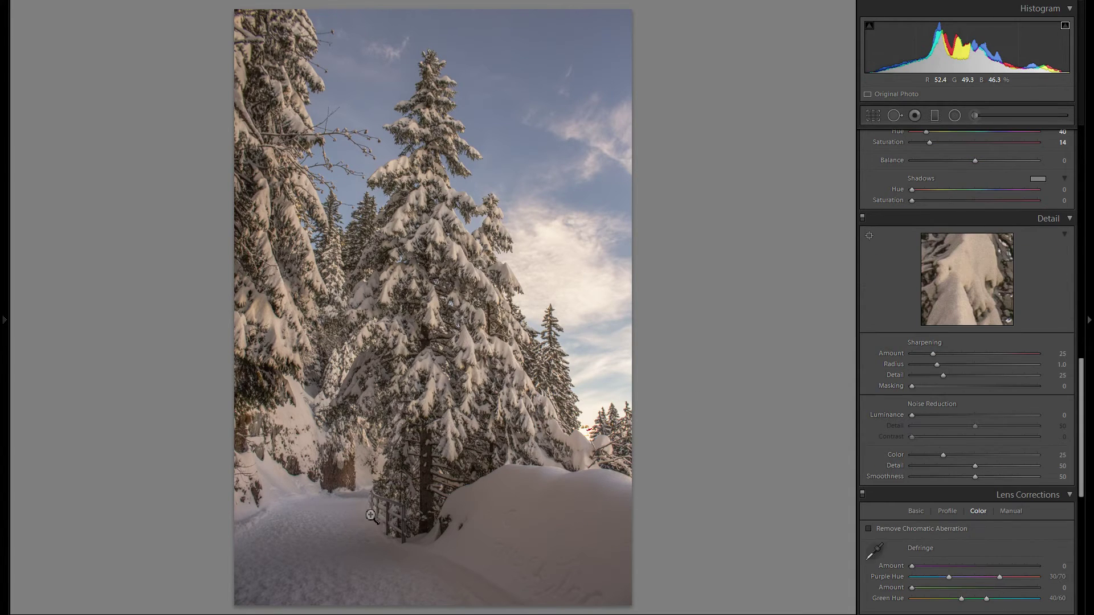
{"action": "left_click", "coordinate": [389, 513]}
{"action": "left_click_drag", "start_coordinate": [452, 489], "coordinate": [493, 426]}
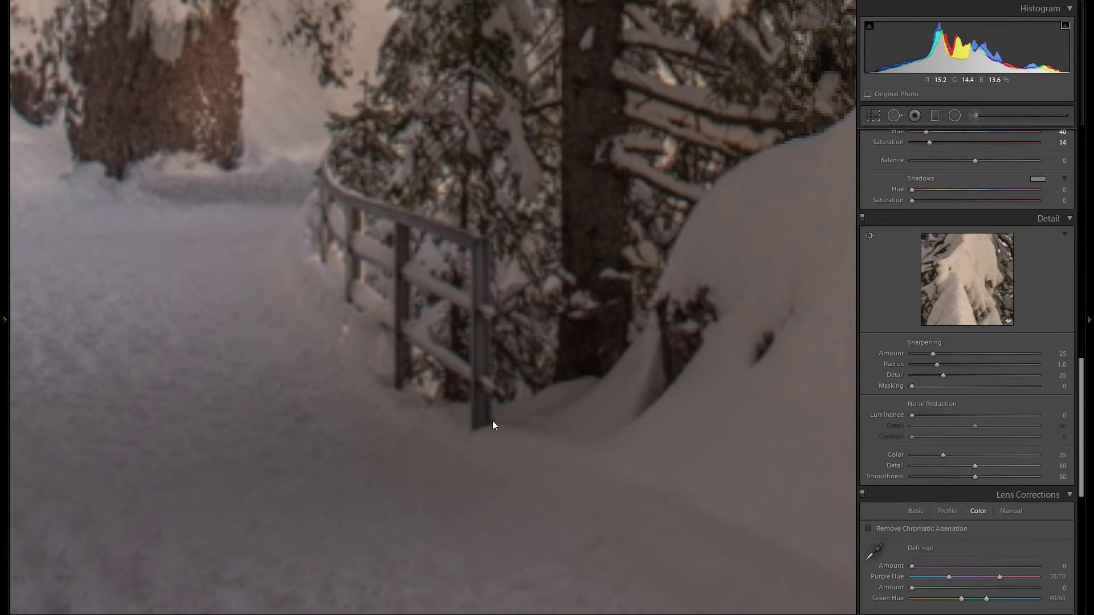
{"action": "left_click_drag", "start_coordinate": [1004, 456], "coordinate": [1005, 456]}
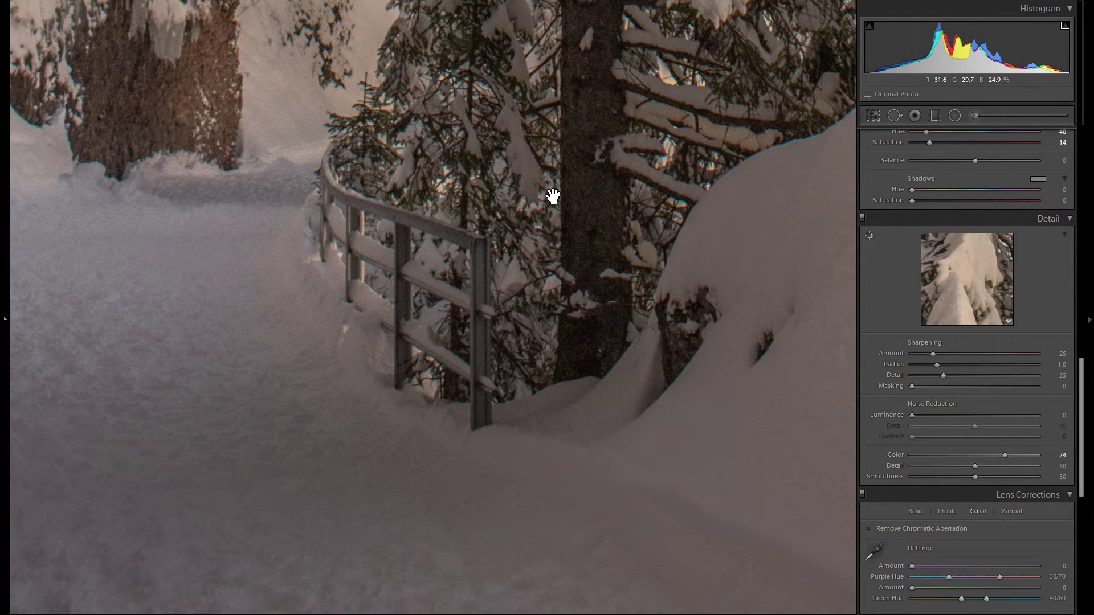
{"action": "left_click_drag", "start_coordinate": [672, 339], "coordinate": [559, 488]}
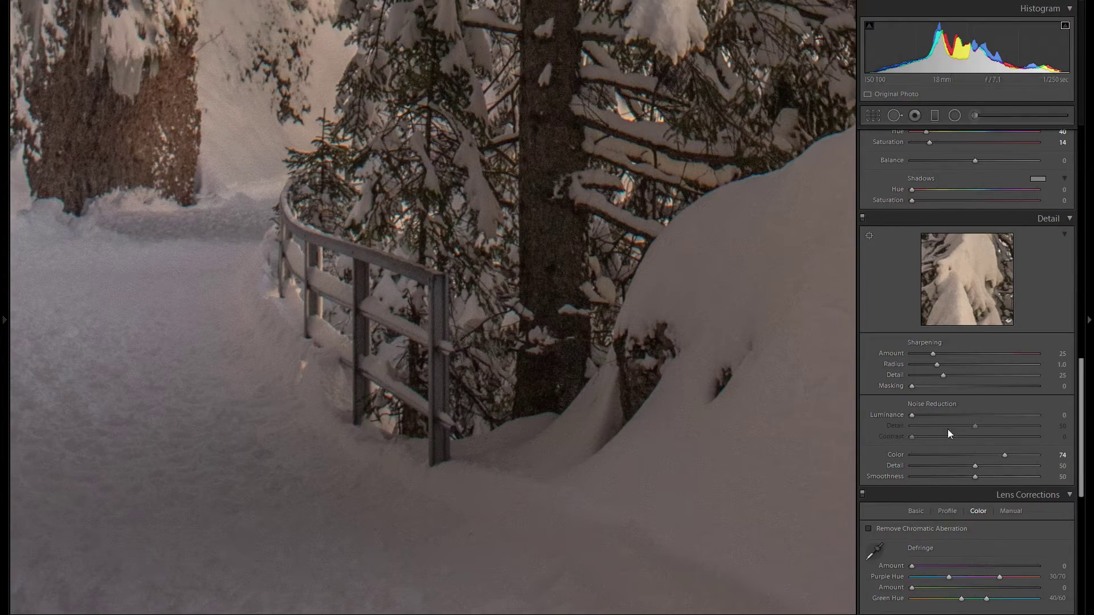
{"action": "left_click_drag", "start_coordinate": [598, 361], "coordinate": [755, 522]}
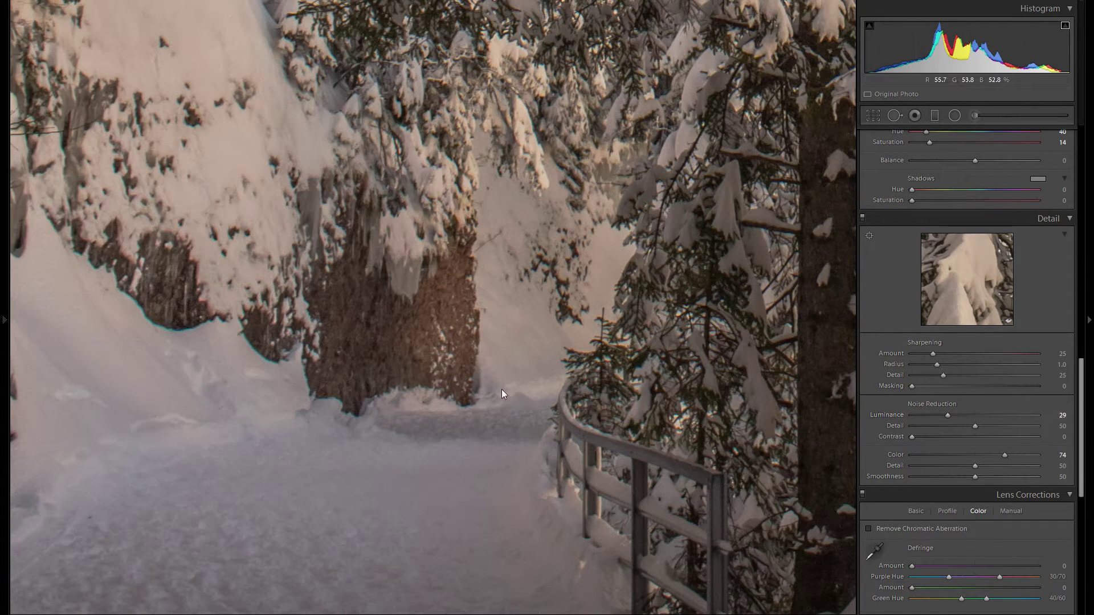
{"action": "scroll", "coordinate": [408, 419], "scroll_direction": "right", "scroll_amount": 5}
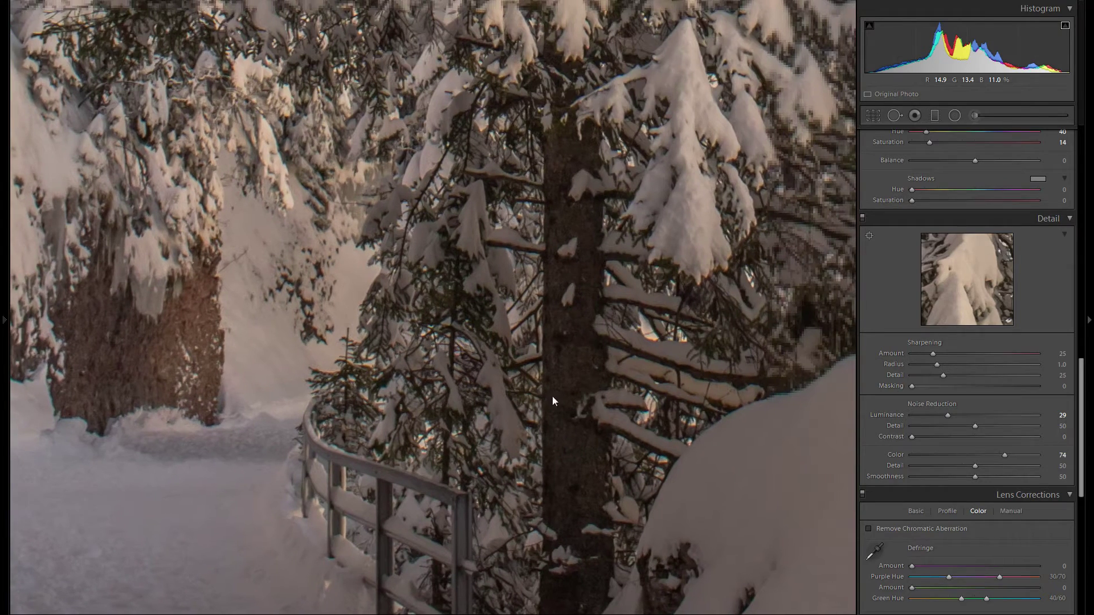
{"action": "left_click", "coordinate": [623, 398]}
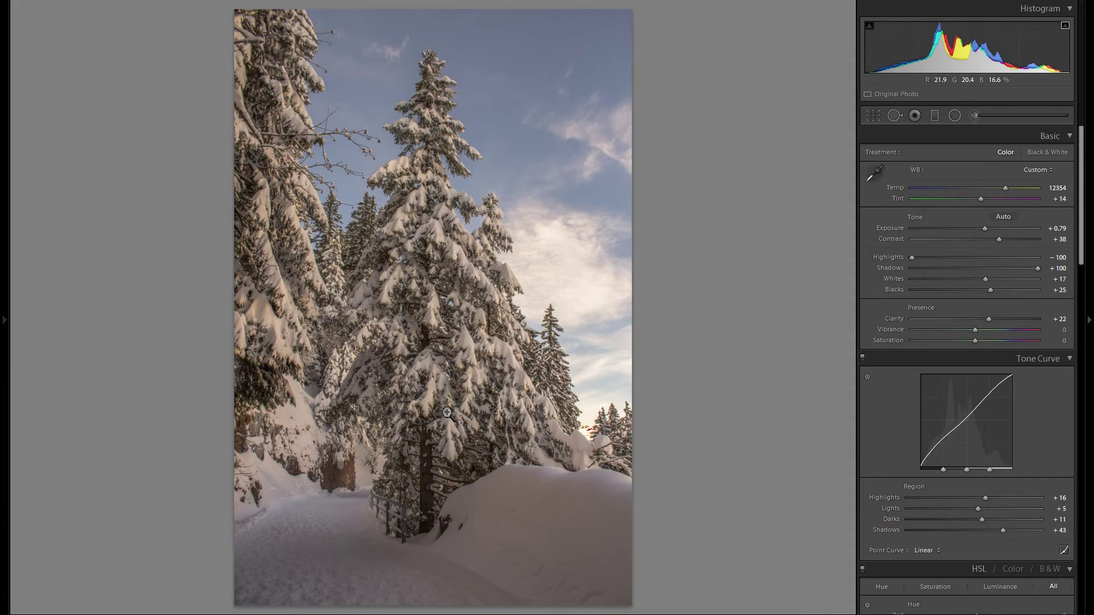
{"action": "scroll", "coordinate": [956, 401], "scroll_direction": "down", "scroll_amount": 10}
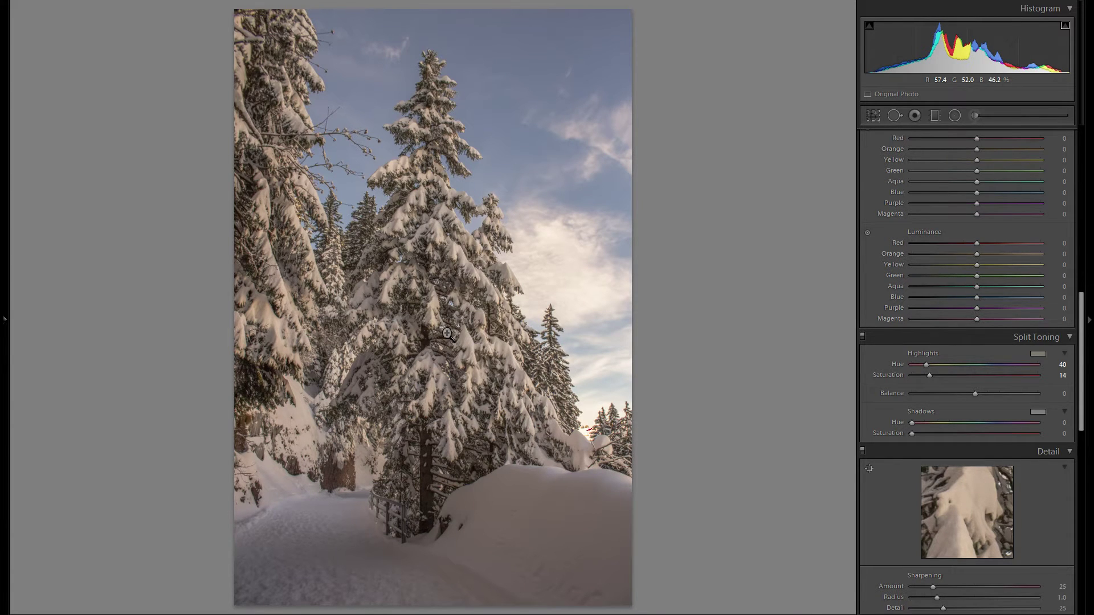
{"action": "scroll", "coordinate": [942, 432], "scroll_direction": "down", "scroll_amount": 9}
{"action": "scroll", "coordinate": [943, 438], "scroll_direction": "up", "scroll_amount": 8}
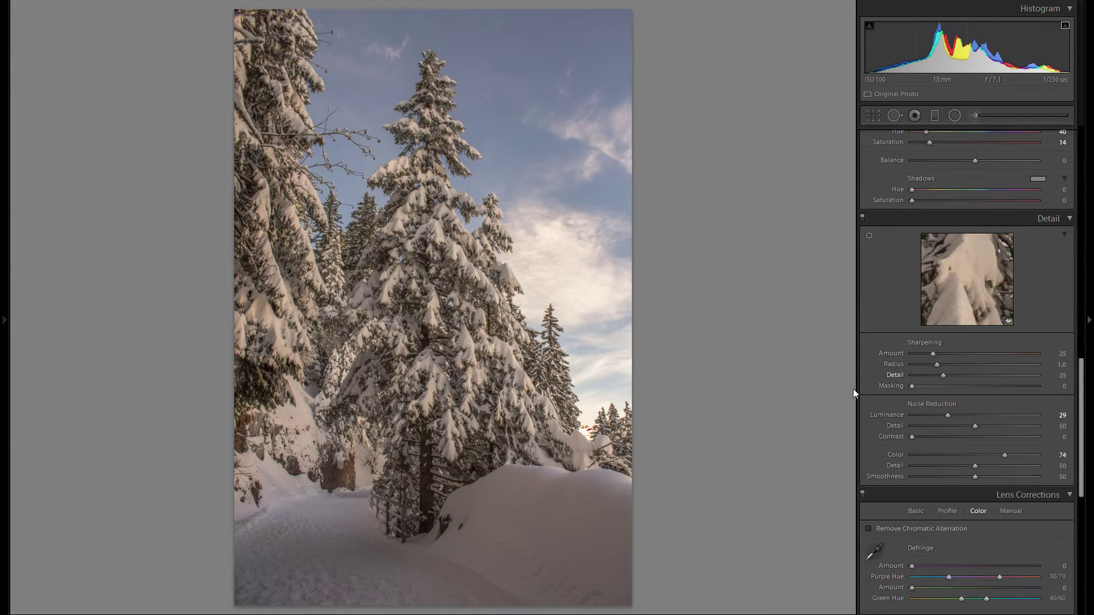
Inspect the trees at 1:1 and set Sharpening Amount 61 with Masking 69
{"action": "left_click_drag", "start_coordinate": [396, 544], "coordinate": [507, 475]}
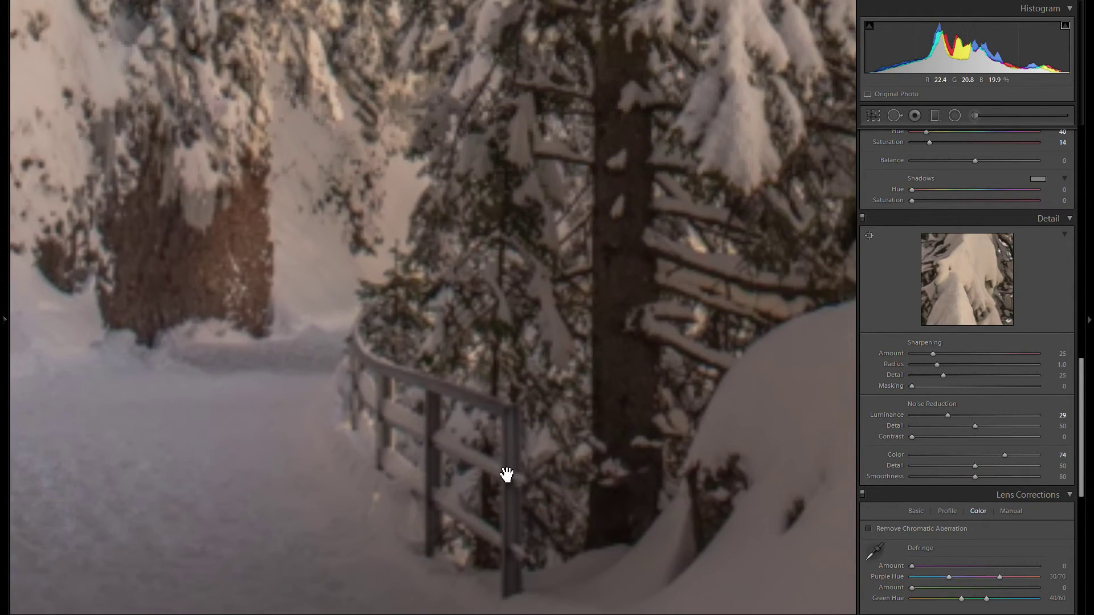
{"action": "left_click_drag", "start_coordinate": [615, 342], "coordinate": [561, 453]}
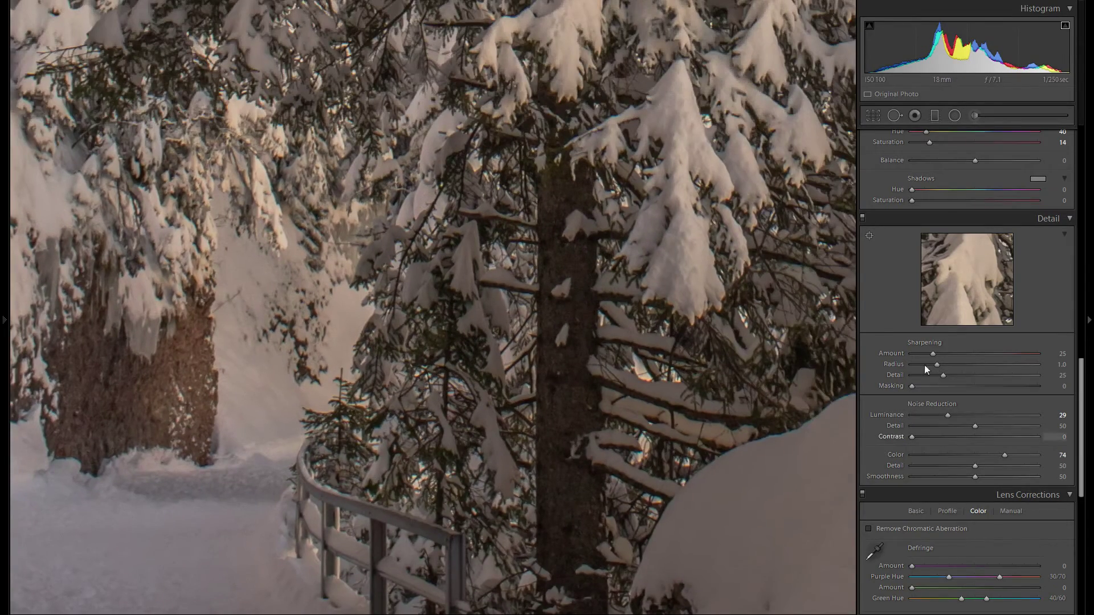
{"action": "left_click_drag", "start_coordinate": [641, 335], "coordinate": [670, 491]}
{"action": "left_click_drag", "start_coordinate": [601, 320], "coordinate": [645, 428]}
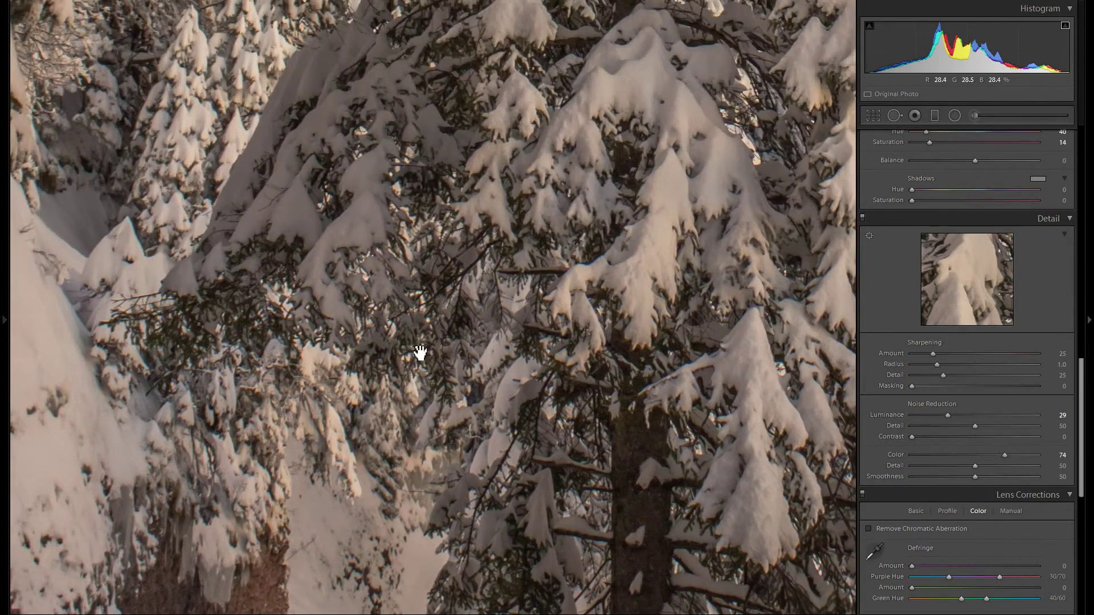
{"action": "left_click_drag", "start_coordinate": [525, 177], "coordinate": [480, 241]}
{"action": "left_click_drag", "start_coordinate": [563, 294], "coordinate": [491, 195]}
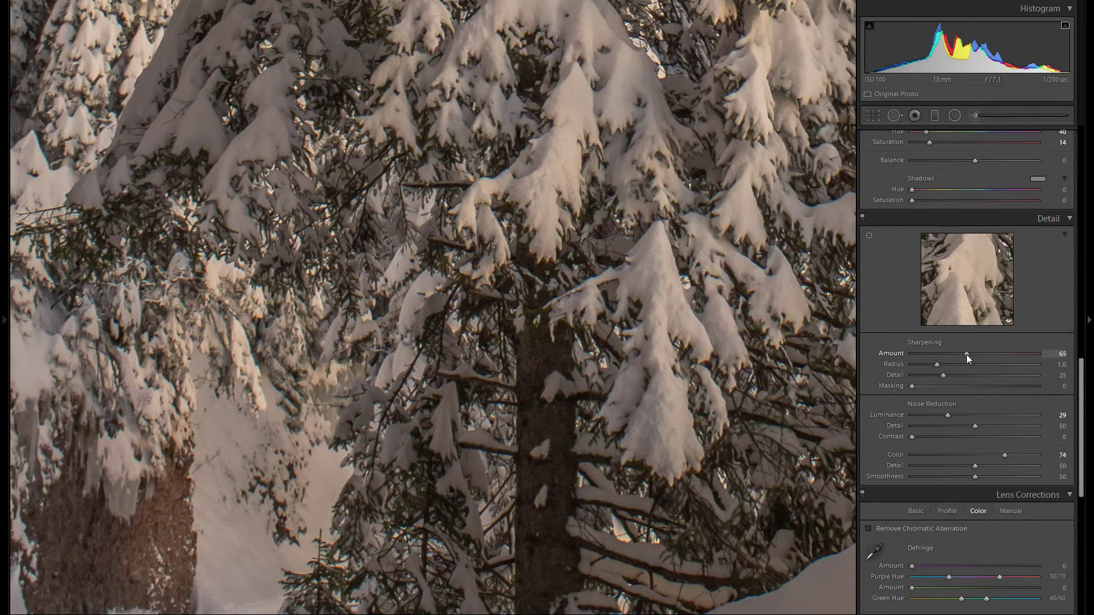
{"action": "left_click_drag", "start_coordinate": [962, 355], "coordinate": [962, 355]}
{"action": "left_click", "coordinate": [623, 379]}
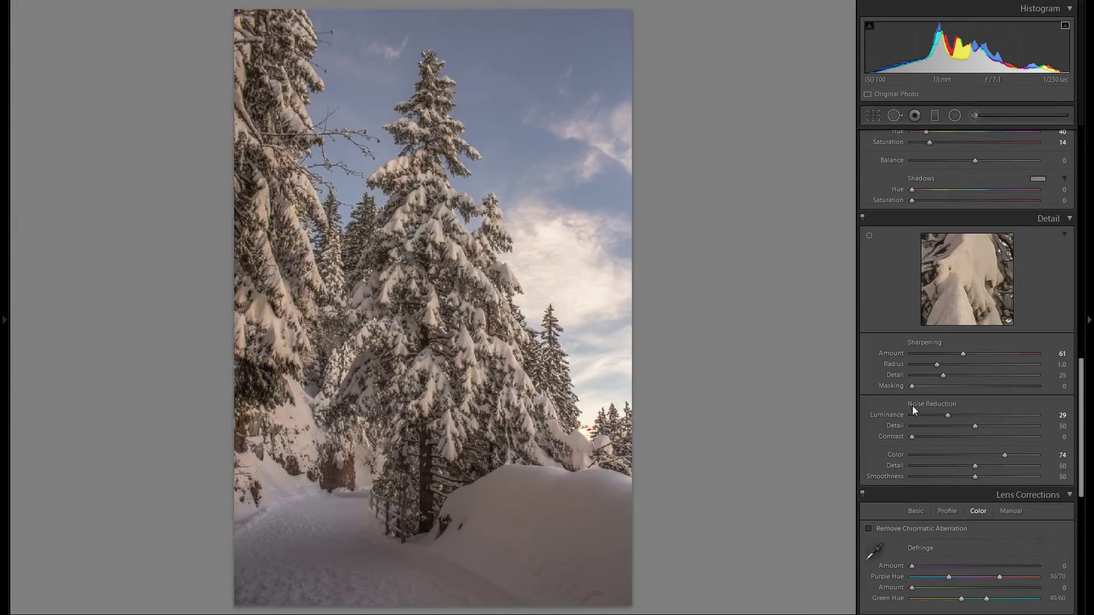
{"action": "left_click_drag", "start_coordinate": [914, 386], "coordinate": [999, 391]}
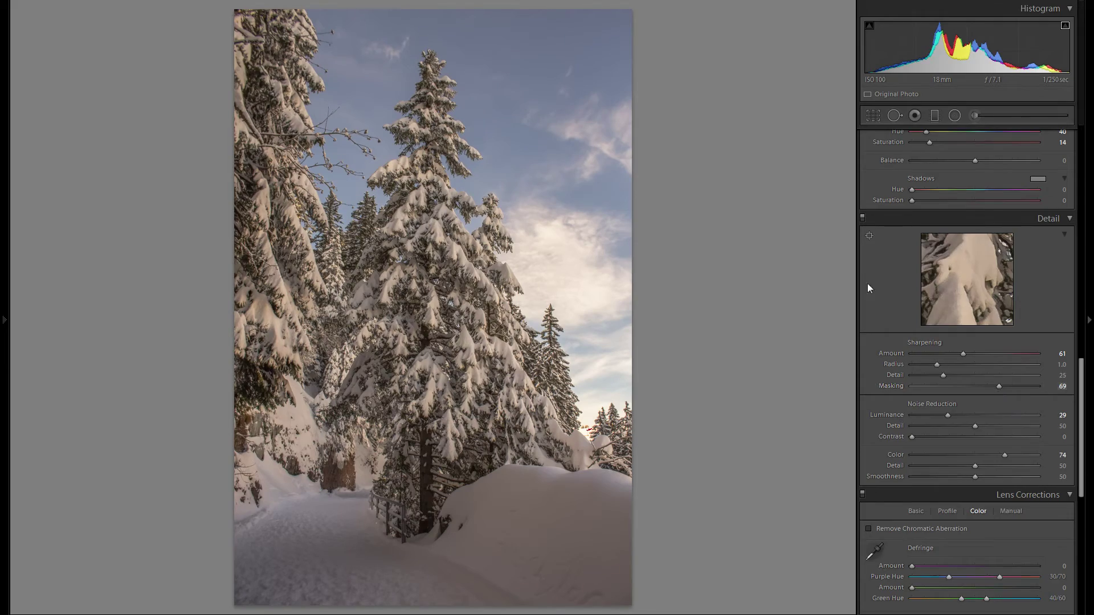
Enable Remove Chromatic Aberration in Lens Corrections
{"action": "scroll", "coordinate": [900, 381], "scroll_direction": "down", "scroll_amount": 2}
{"action": "left_click", "coordinate": [901, 415]}
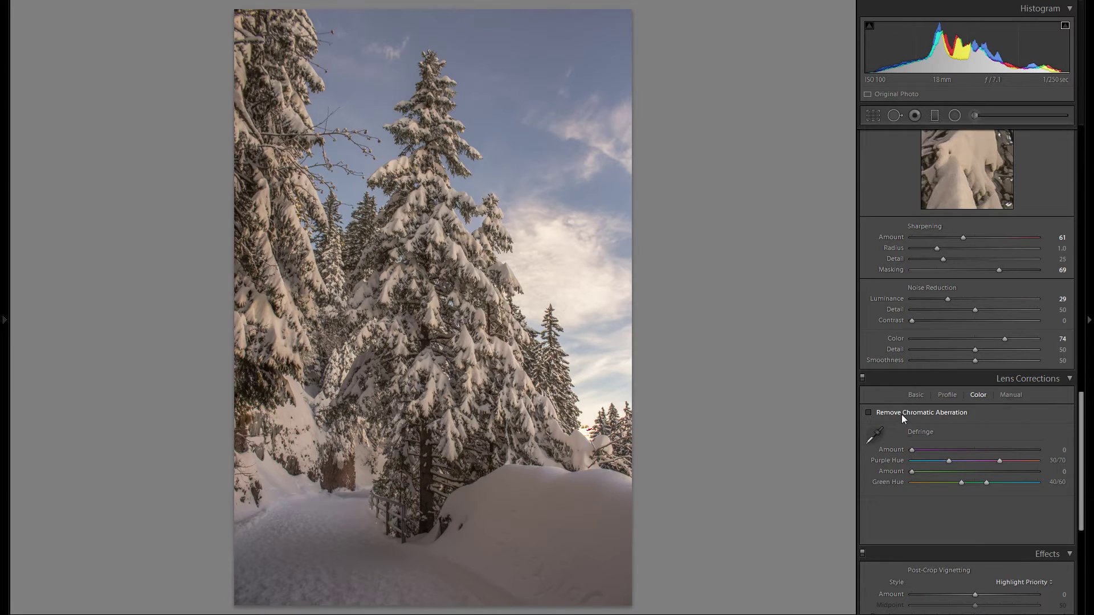
{"action": "scroll", "coordinate": [947, 424], "scroll_direction": "up", "scroll_amount": 15}
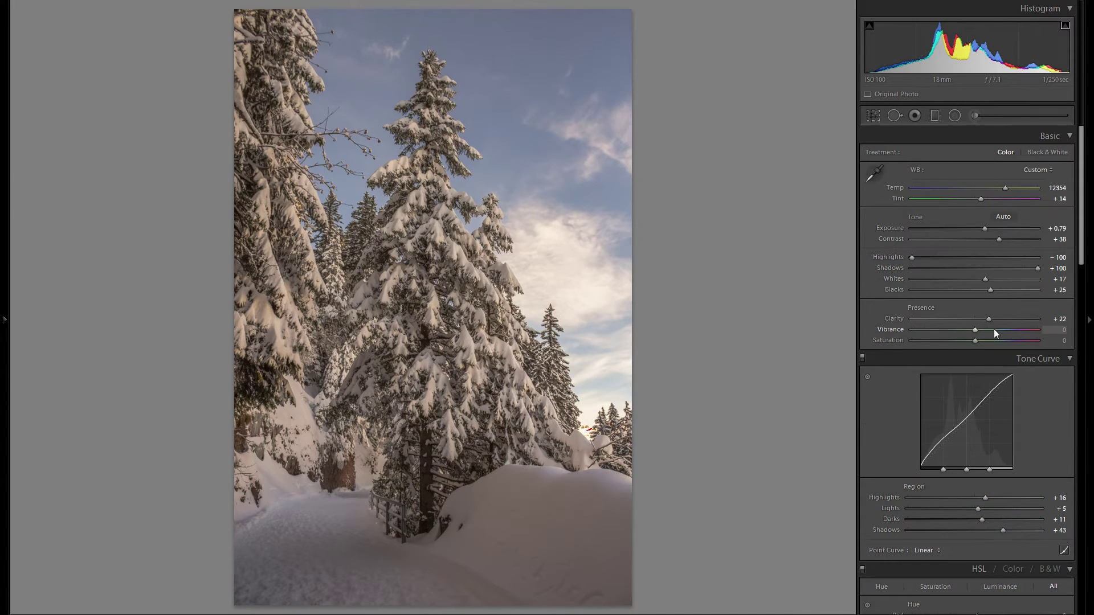
Raise Vibrance to +44 to enrich the sky and warm tones
{"action": "mouse_move", "coordinate": [992, 329]}
{"action": "left_mouse_down"}
{"action": "mouse_move", "coordinate": [983, 330]}
{"action": "mouse_move", "coordinate": [1011, 330]}
{"action": "mouse_move", "coordinate": [981, 331]}
{"action": "mouse_move", "coordinate": [1000, 331]}
{"action": "left_mouse_up"}
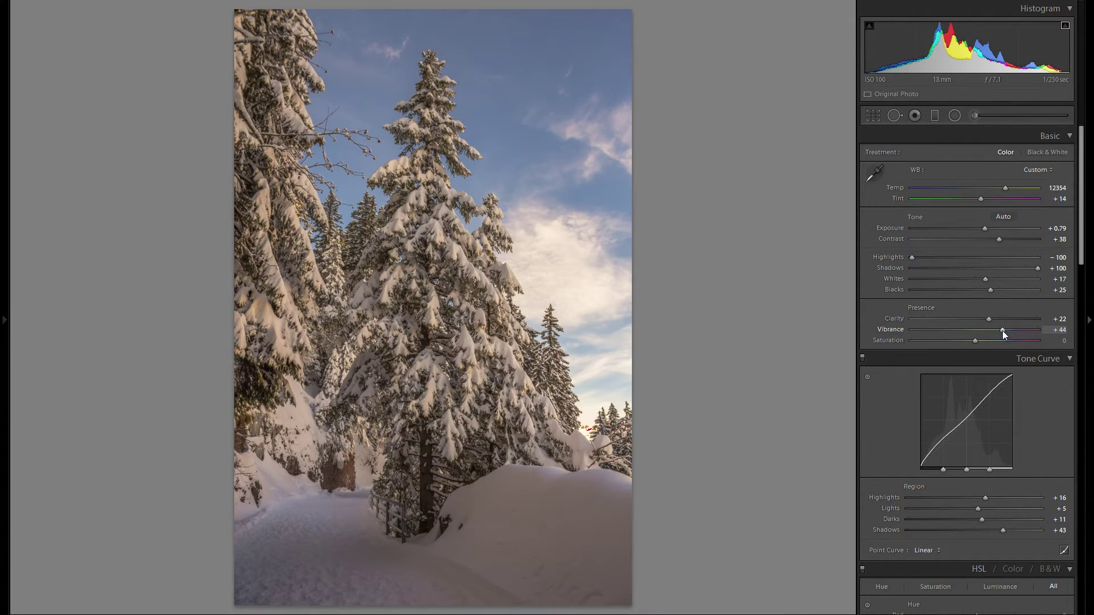
Add a graduated filter up from the bottom snow with lowered exposure
{"action": "left_click", "coordinate": [935, 115]}
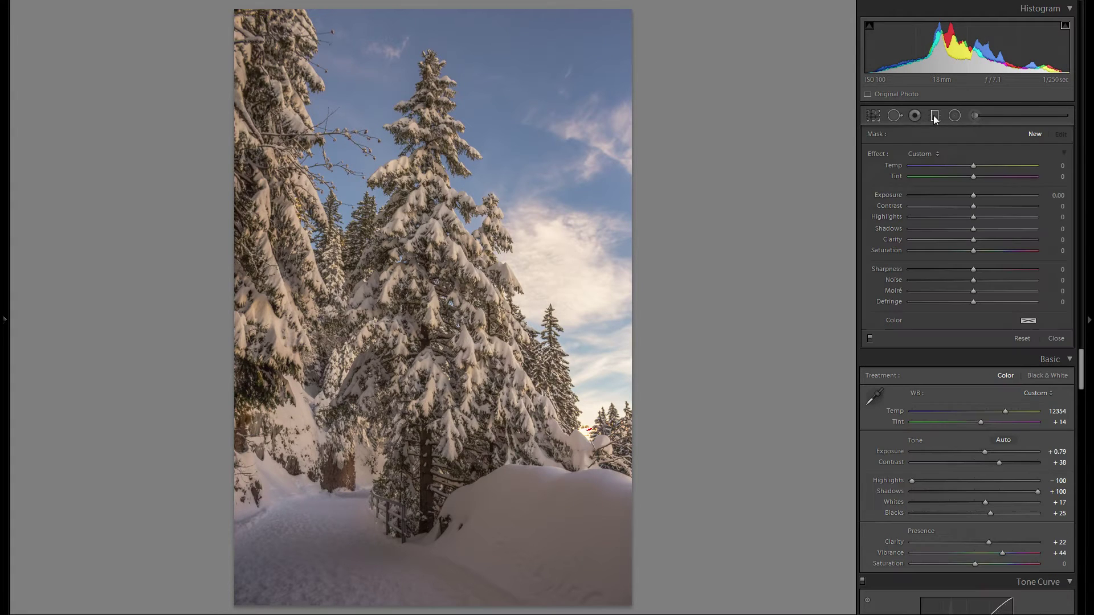
{"action": "mouse_move", "coordinate": [385, 599]}
{"action": "left_mouse_down"}
{"action": "mouse_move", "coordinate": [383, 557]}
{"action": "mouse_move", "coordinate": [385, 594]}
{"action": "left_mouse_up"}
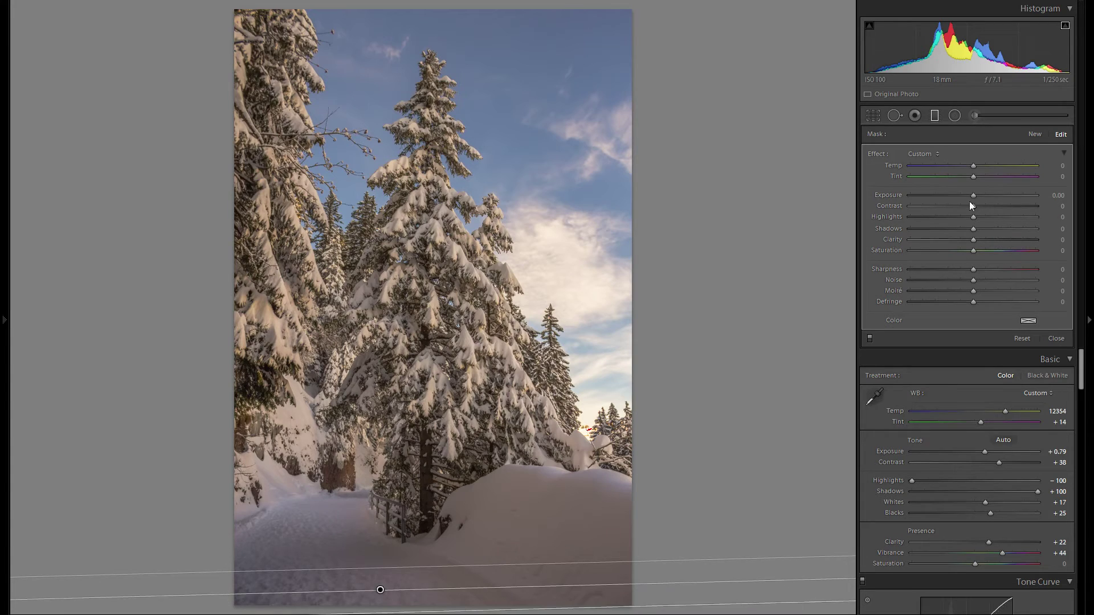
{"action": "left_click_drag", "start_coordinate": [974, 194], "coordinate": [956, 198]}
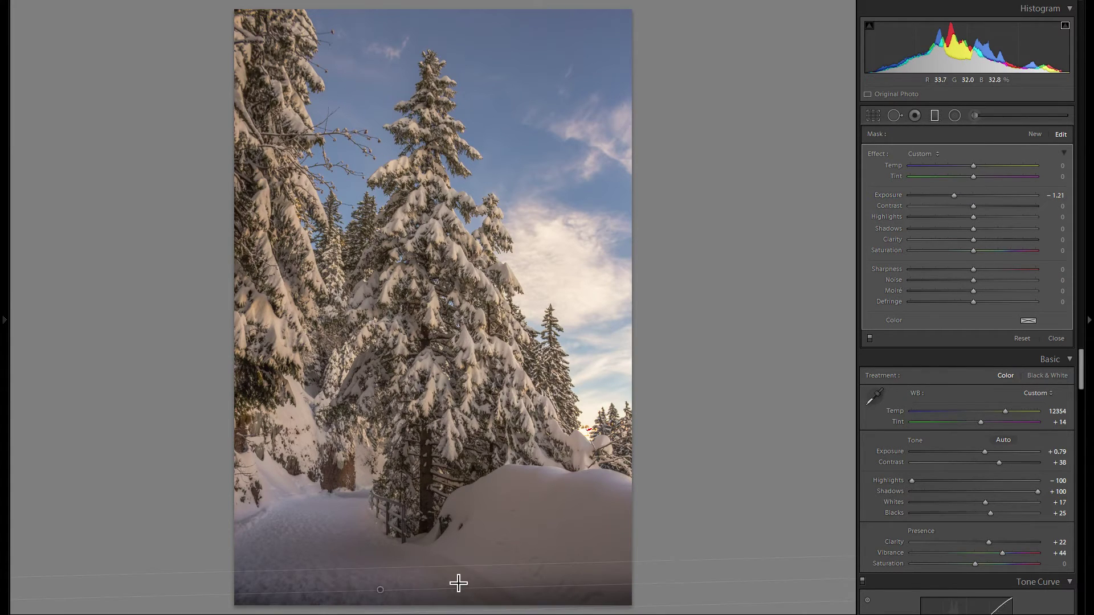
{"action": "left_click_drag", "start_coordinate": [380, 590], "coordinate": [382, 576]}
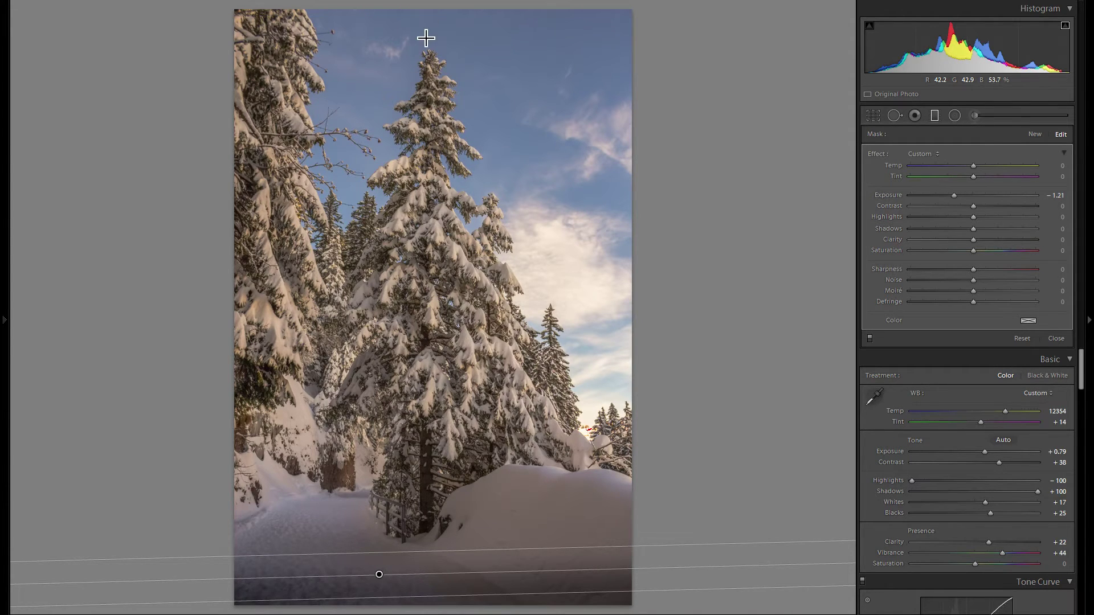
Add a second graduated filter down over the sky and reposition it higher
{"action": "left_click_drag", "start_coordinate": [420, 10], "coordinate": [420, 78]}
{"action": "left_click_drag", "start_coordinate": [966, 196], "coordinate": [963, 195]}
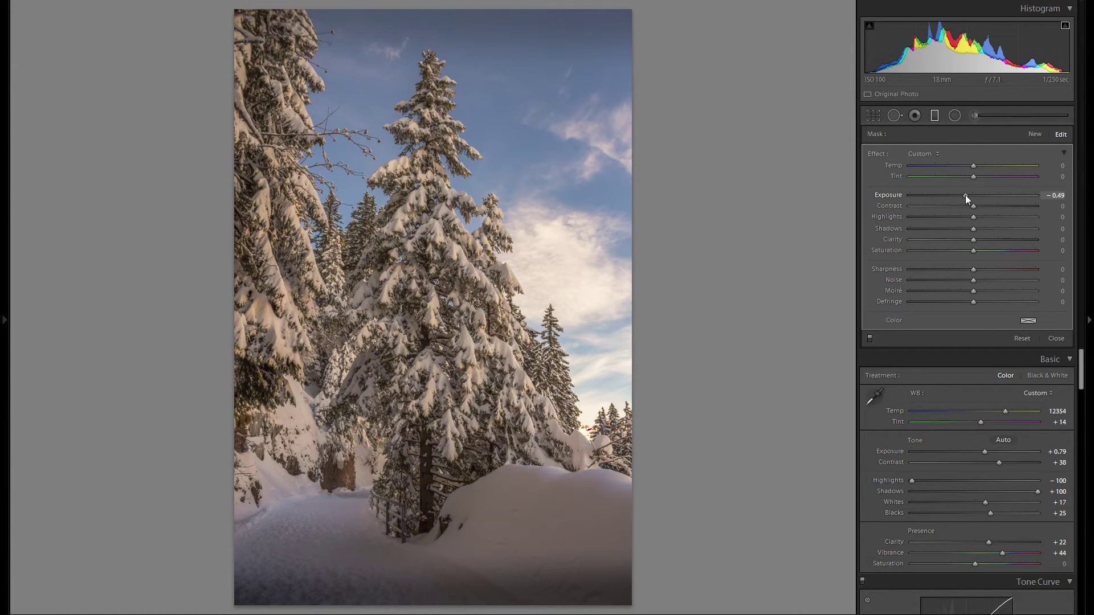
{"action": "mouse_move", "coordinate": [420, 42]}
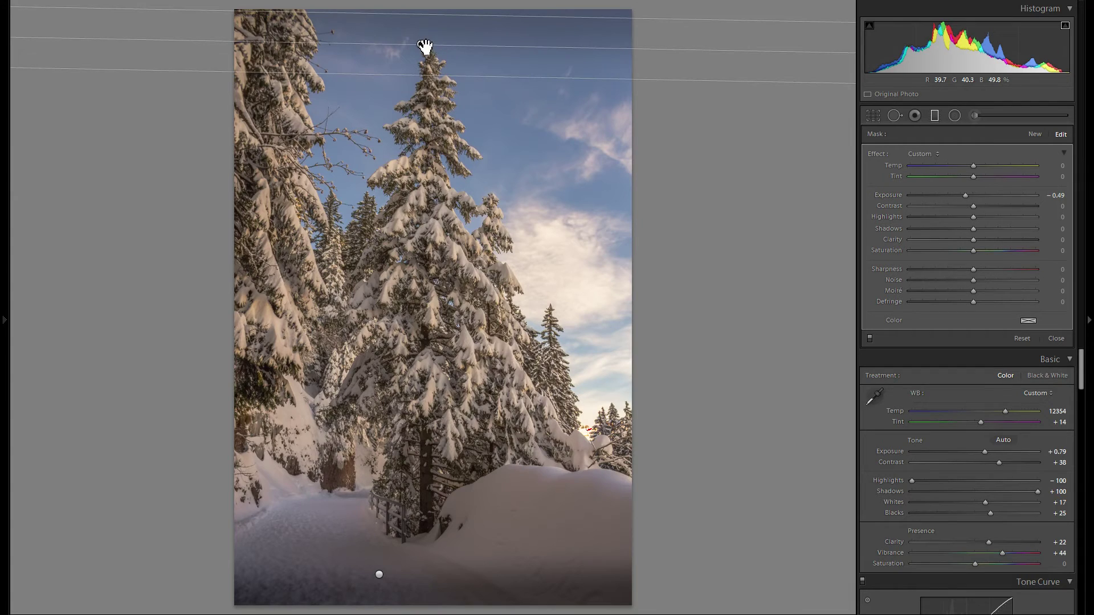
{"action": "left_click_drag", "start_coordinate": [425, 45], "coordinate": [424, 35]}
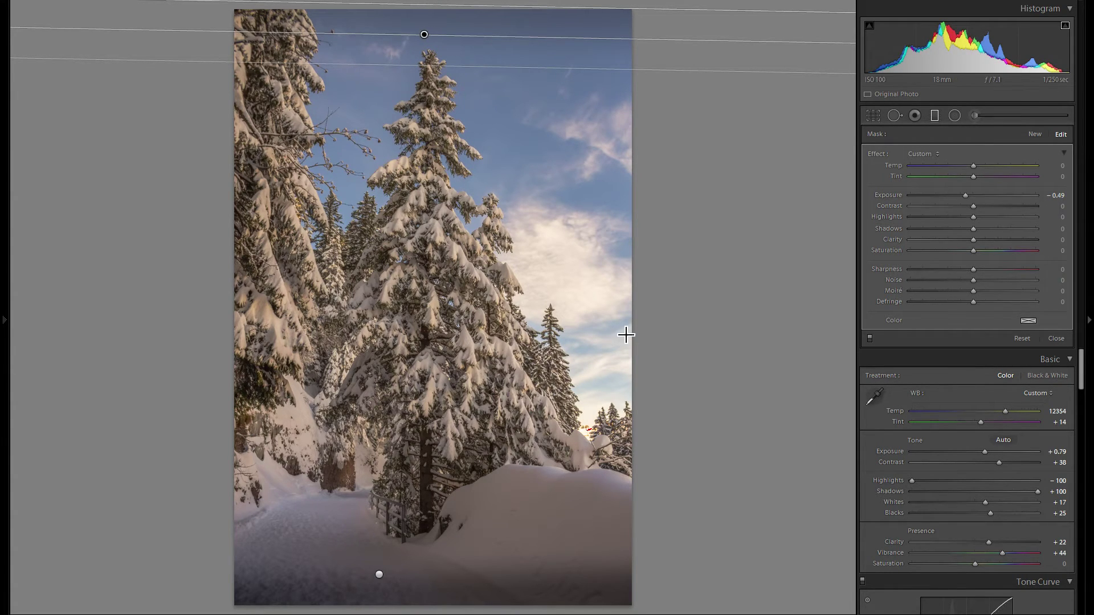
Fine-tune the bottom graduated filter's exposure to −0.67
{"action": "left_click", "coordinate": [378, 575]}
{"action": "left_click_drag", "start_coordinate": [965, 195], "coordinate": [960, 195]}
{"action": "left_click_drag", "start_coordinate": [961, 195], "coordinate": [962, 196]}
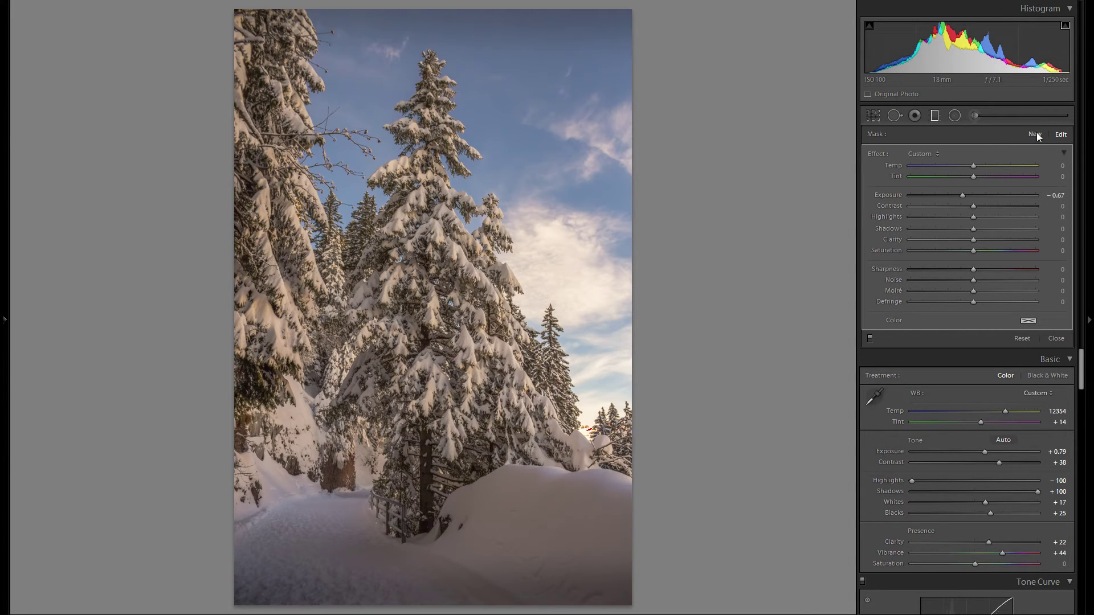
Add a tilted graduated filter darkening its area to Exposure −0.67
{"action": "left_click", "coordinate": [1034, 134]}
{"action": "mouse_move", "coordinate": [276, 284]}
{"action": "left_mouse_down"}
{"action": "mouse_move", "coordinate": [408, 257]}
{"action": "mouse_move", "coordinate": [268, 281]}
{"action": "left_mouse_up"}
{"action": "left_click", "coordinate": [971, 195]}
{"action": "left_click_drag", "start_coordinate": [971, 194], "coordinate": [962, 196]}
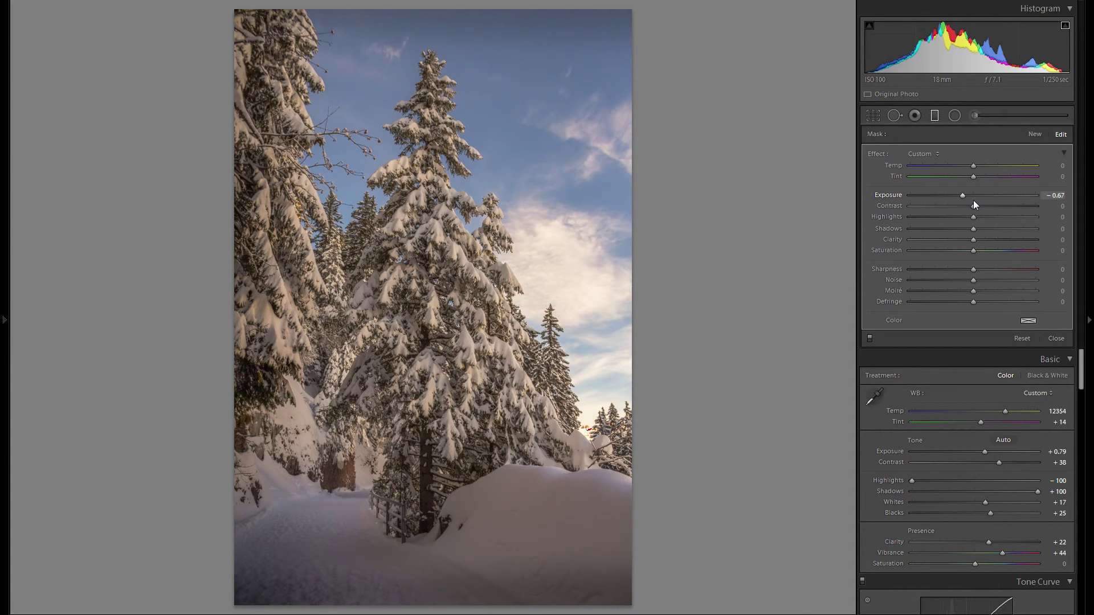
Add a graduated filter along the right side at Exposure −0.49
{"action": "left_click", "coordinate": [1035, 134]}
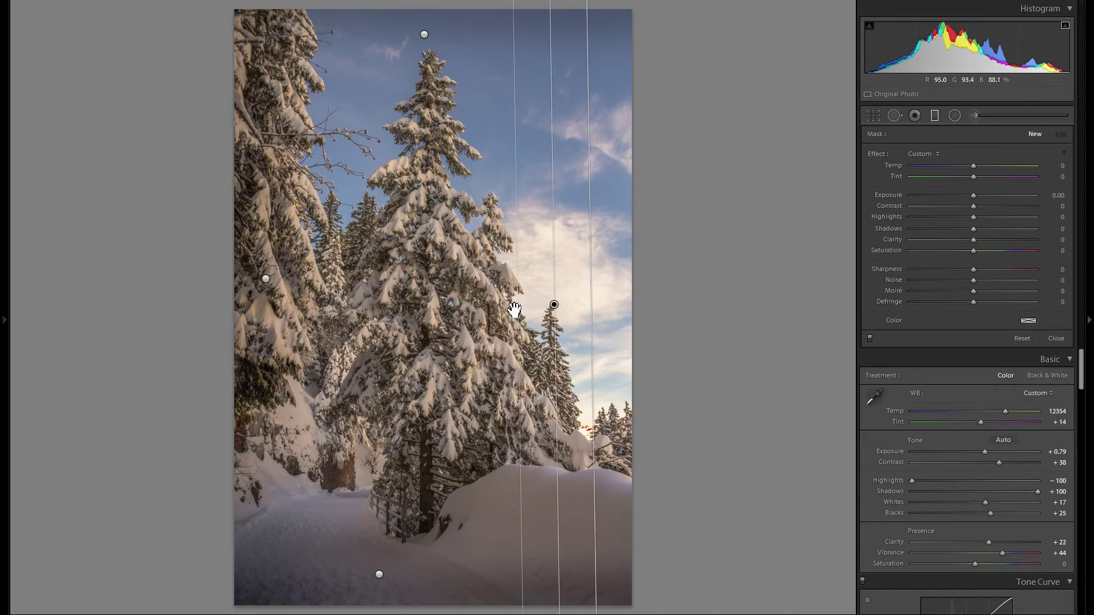
{"action": "left_click_drag", "start_coordinate": [540, 313], "coordinate": [606, 299]}
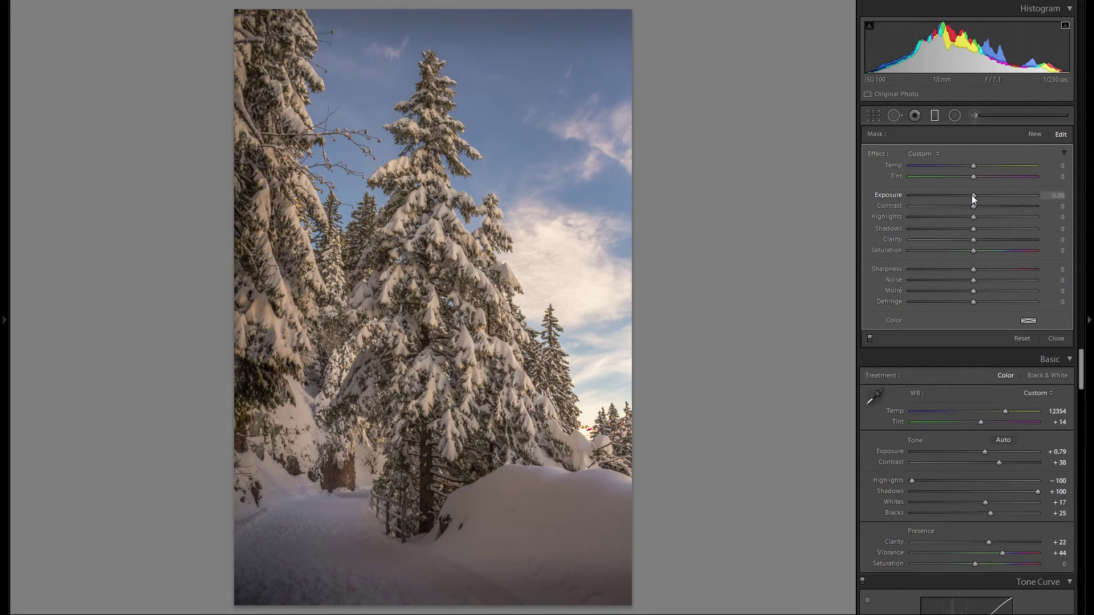
{"action": "left_click_drag", "start_coordinate": [972, 195], "coordinate": [968, 196]}
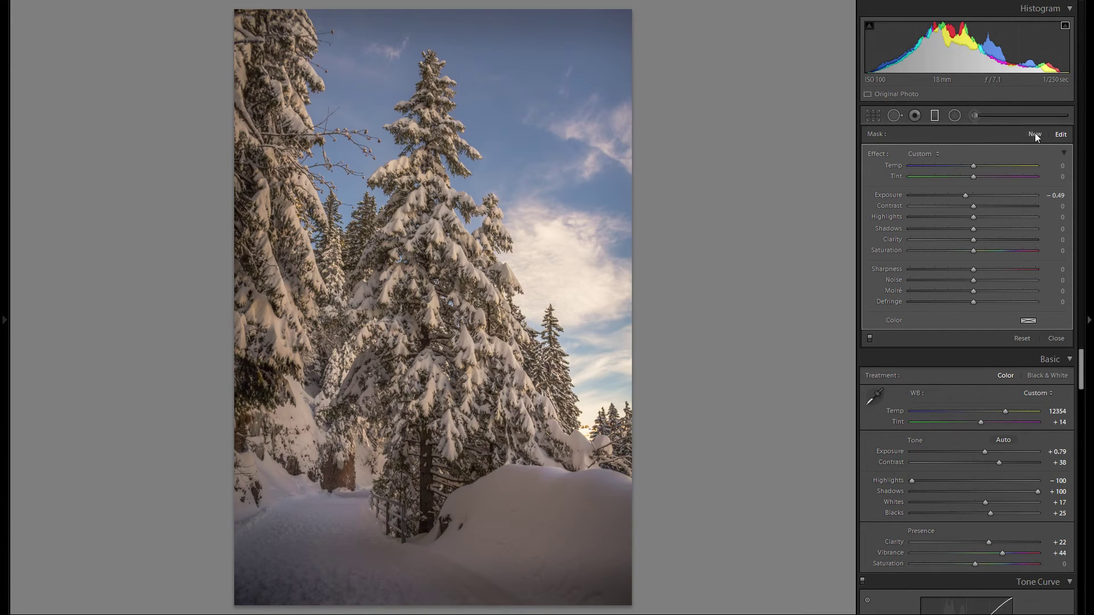
Delete the existing top graduated filter
{"action": "left_click", "coordinate": [934, 116]}
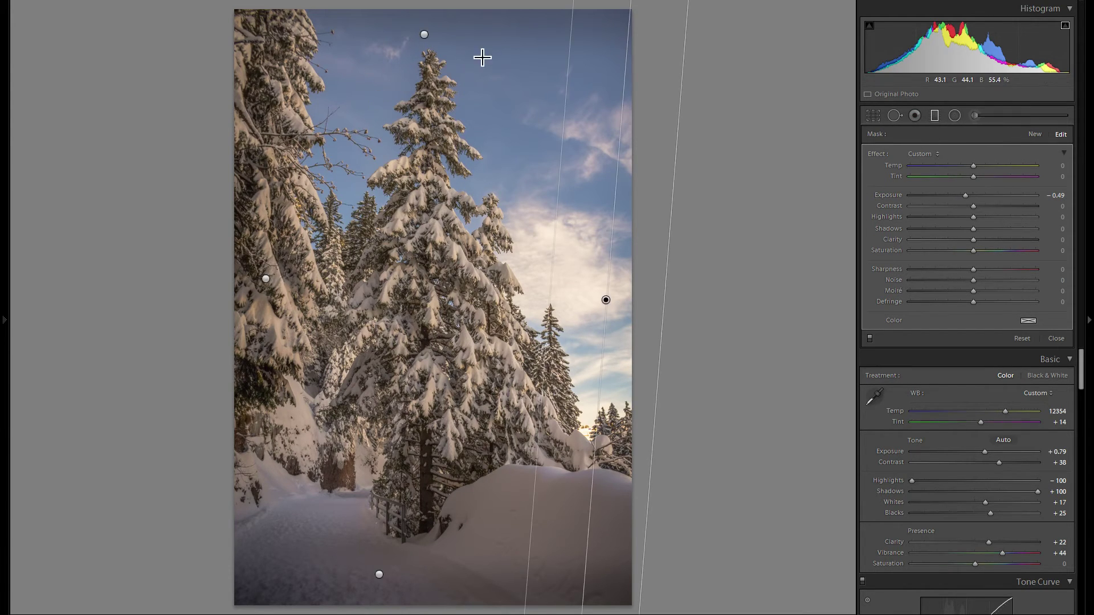
{"action": "left_click", "coordinate": [428, 36]}
{"action": "right_click", "coordinate": [427, 36]}
{"action": "left_click", "coordinate": [421, 35]}
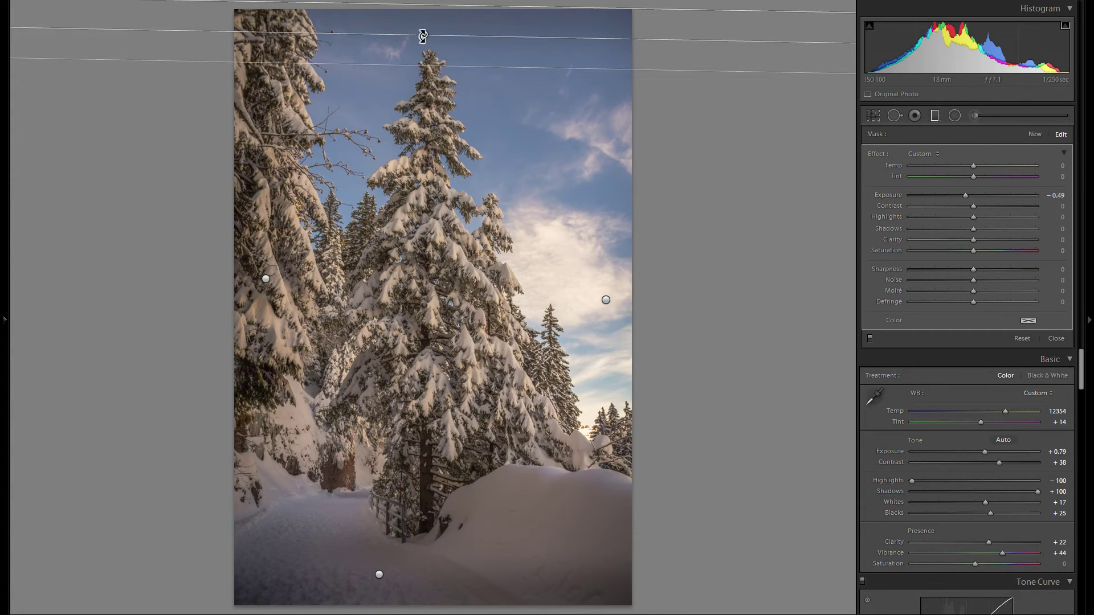
{"action": "right_click", "coordinate": [425, 37]}
{"action": "left_click", "coordinate": [458, 50]}
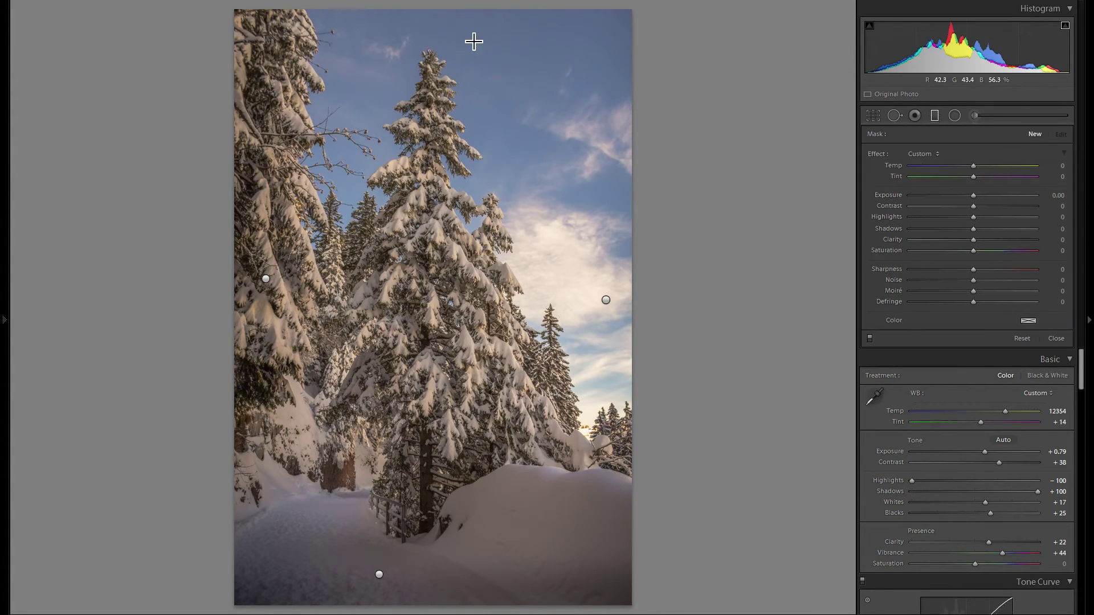
Draw a tilted gradient over the upper photo with exposure 0.56 and shadows 43, comparing on and off
{"action": "left_click_drag", "start_coordinate": [454, 243], "coordinate": [382, 424]}
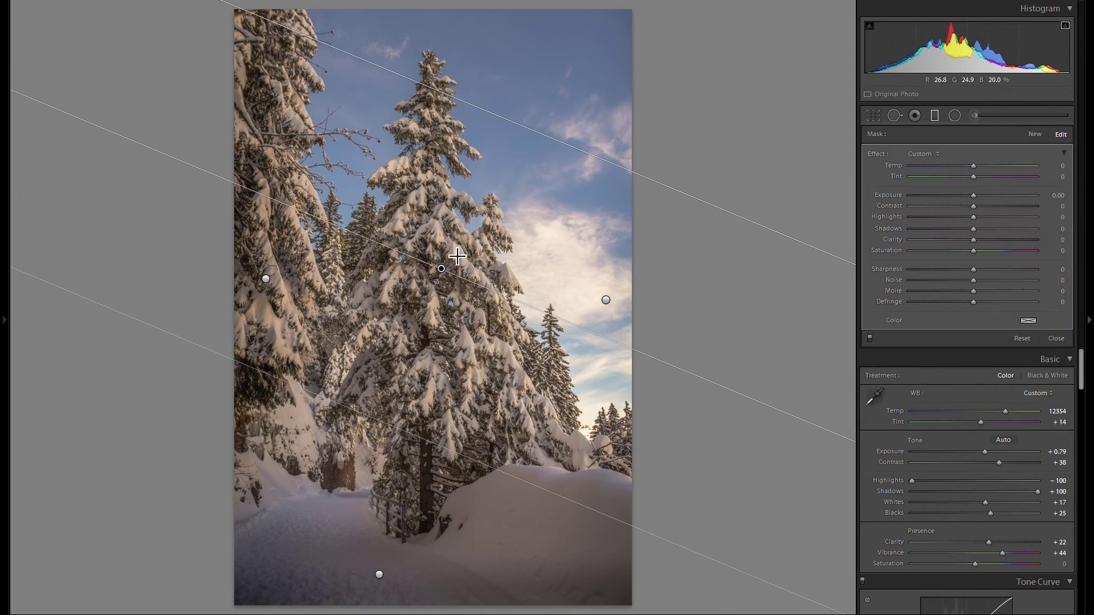
{"action": "left_click_drag", "start_coordinate": [443, 276], "coordinate": [451, 247]}
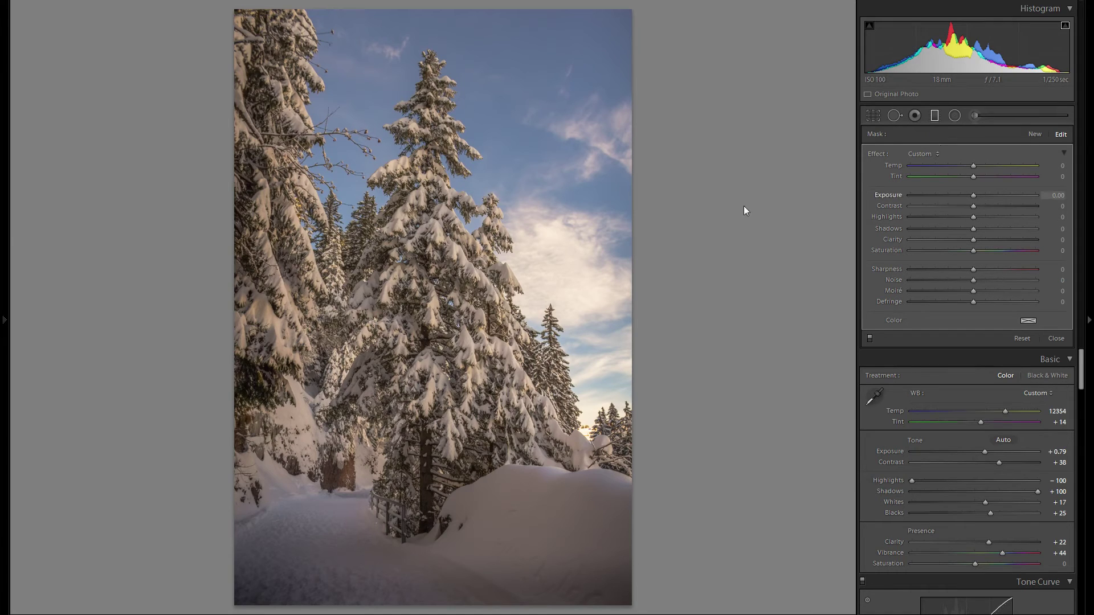
{"action": "mouse_move", "coordinate": [452, 242]}
{"action": "left_mouse_down"}
{"action": "mouse_move", "coordinate": [442, 262]}
{"action": "mouse_move", "coordinate": [451, 251]}
{"action": "left_mouse_up"}
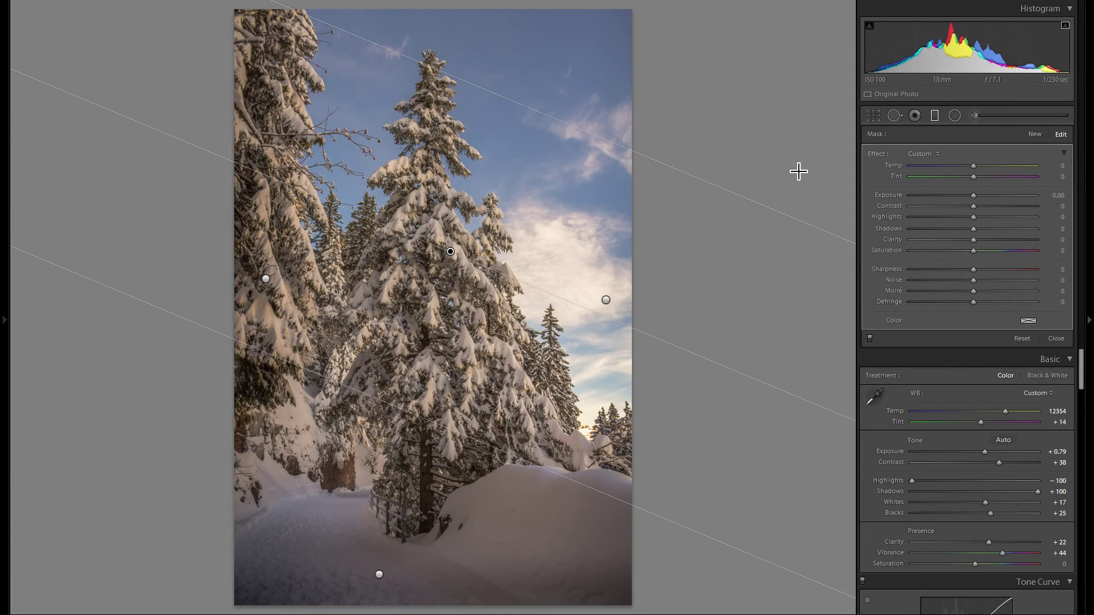
{"action": "left_click_drag", "start_coordinate": [973, 195], "coordinate": [979, 197]}
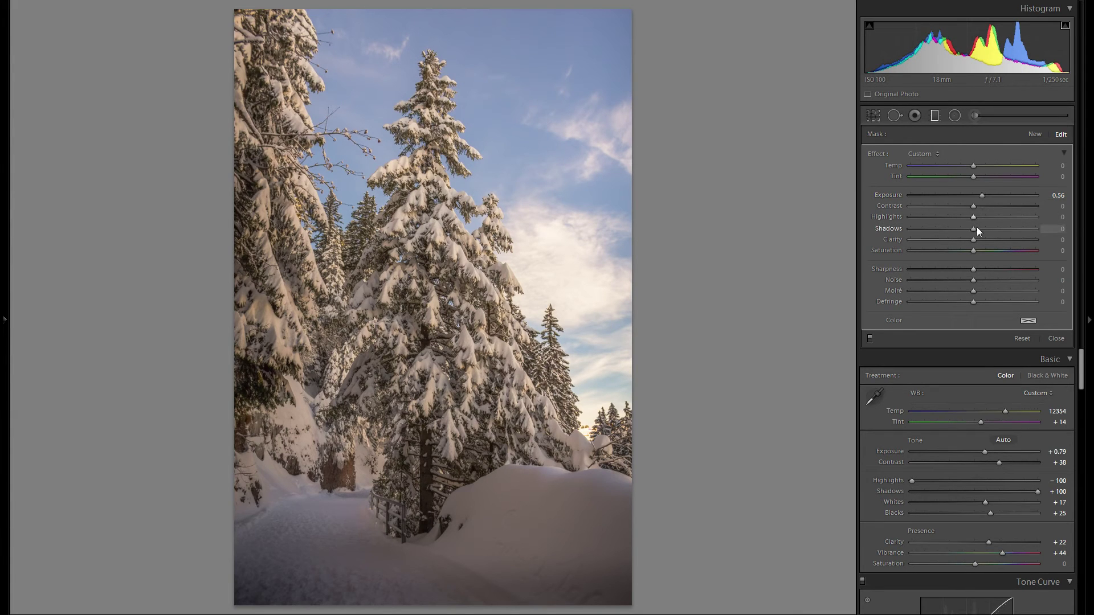
{"action": "left_click_drag", "start_coordinate": [976, 228], "coordinate": [998, 229]}
{"action": "left_click", "coordinate": [871, 339]}
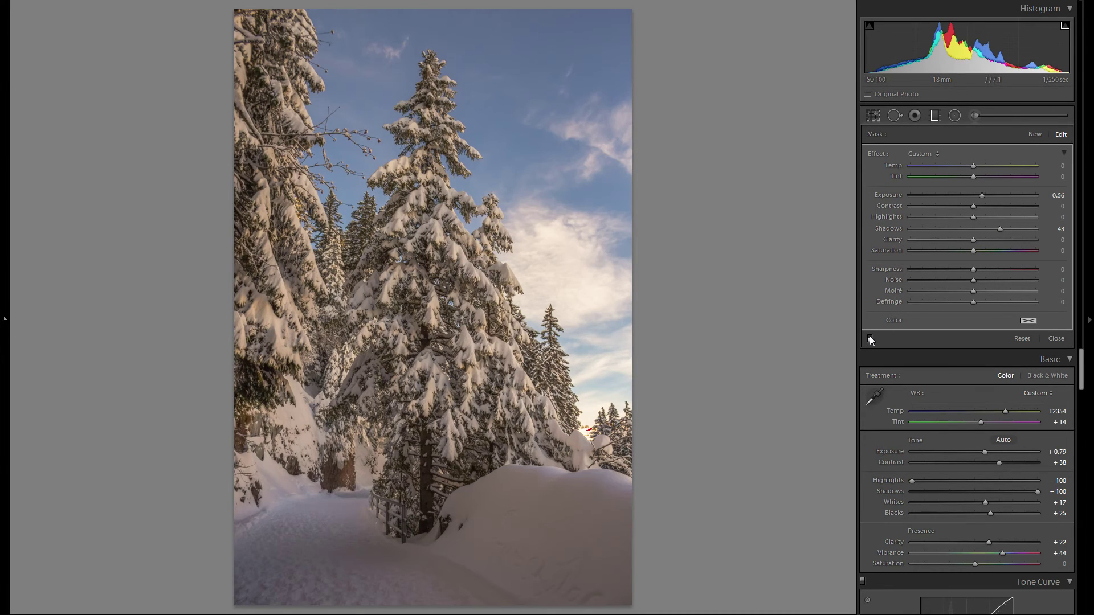
{"action": "left_click", "coordinate": [870, 339]}
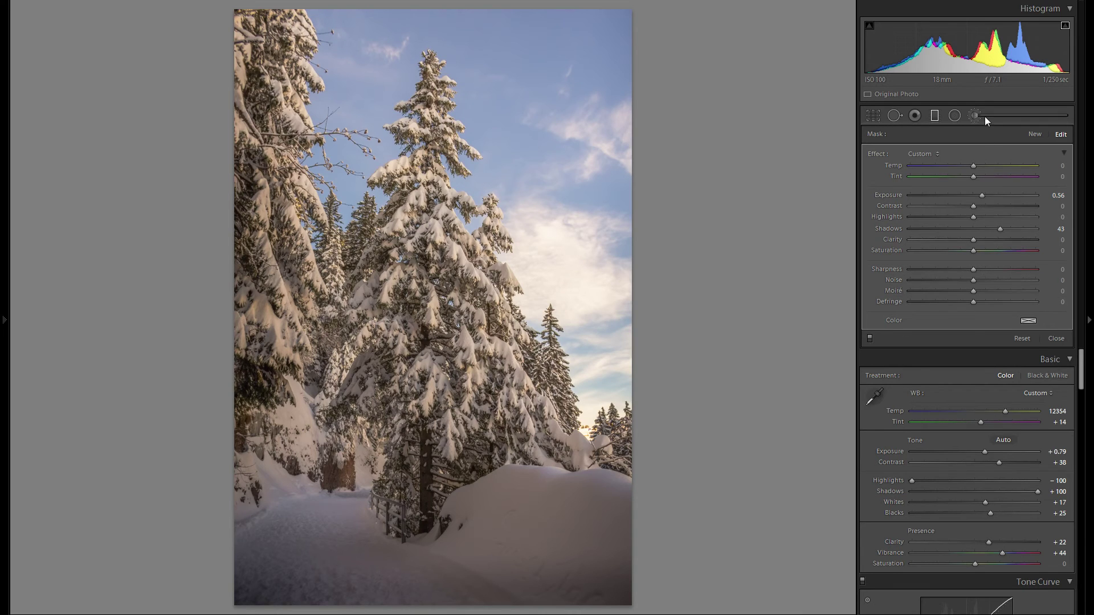
{"action": "key", "text": "Escape"}
Add Feather 100 radial filters over the trees, darkening edges at Exposure −0.53, and compare on/off
{"action": "left_click", "coordinate": [955, 117]}
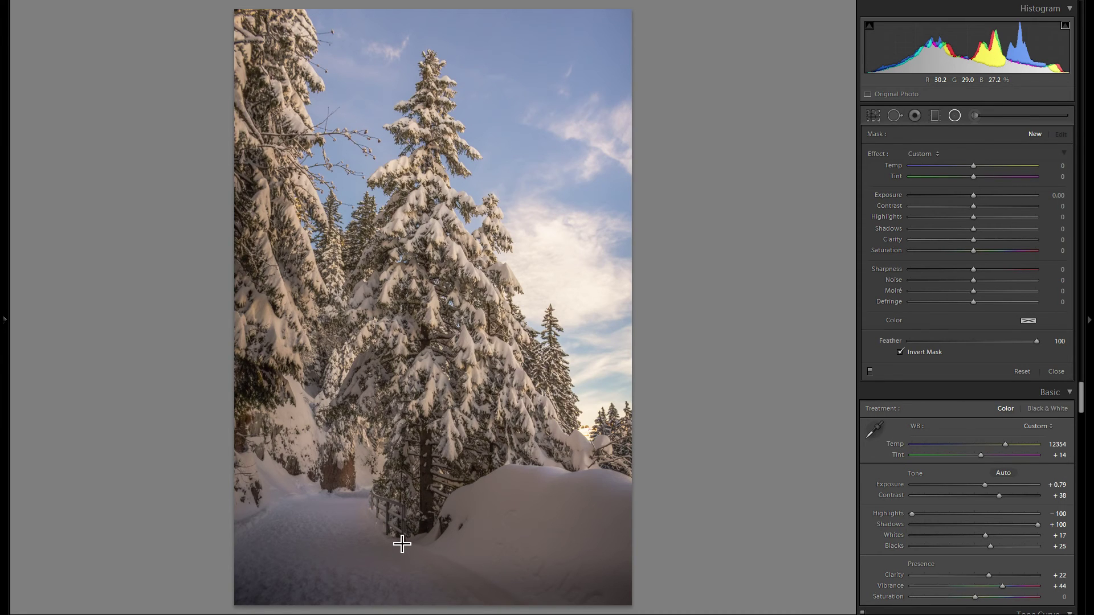
{"action": "left_click_drag", "start_coordinate": [342, 544], "coordinate": [428, 542]}
{"action": "left_click_drag", "start_coordinate": [974, 195], "coordinate": [980, 195]}
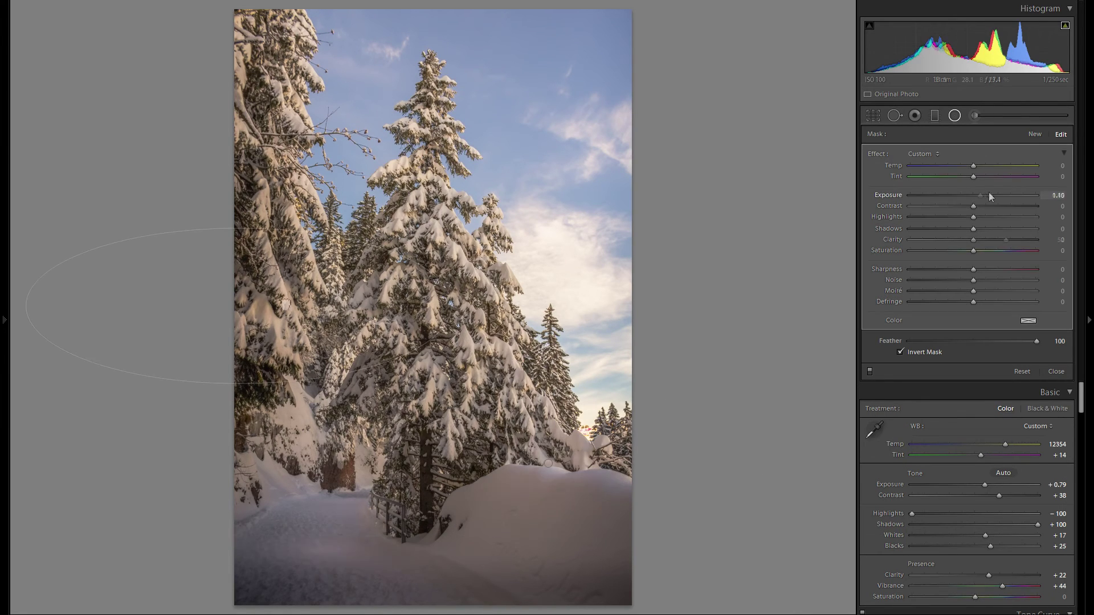
{"action": "mouse_move", "coordinate": [239, 108]}
{"action": "left_mouse_down"}
{"action": "mouse_move", "coordinate": [285, 91]}
{"action": "mouse_move", "coordinate": [408, 98]}
{"action": "left_mouse_up"}
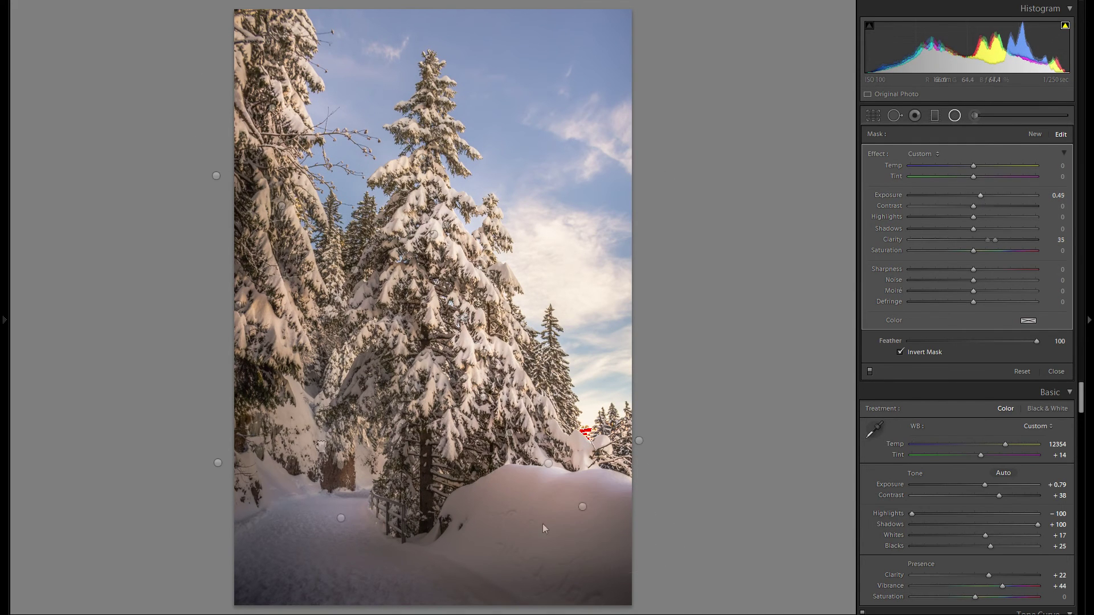
{"action": "left_click", "coordinate": [286, 404]}
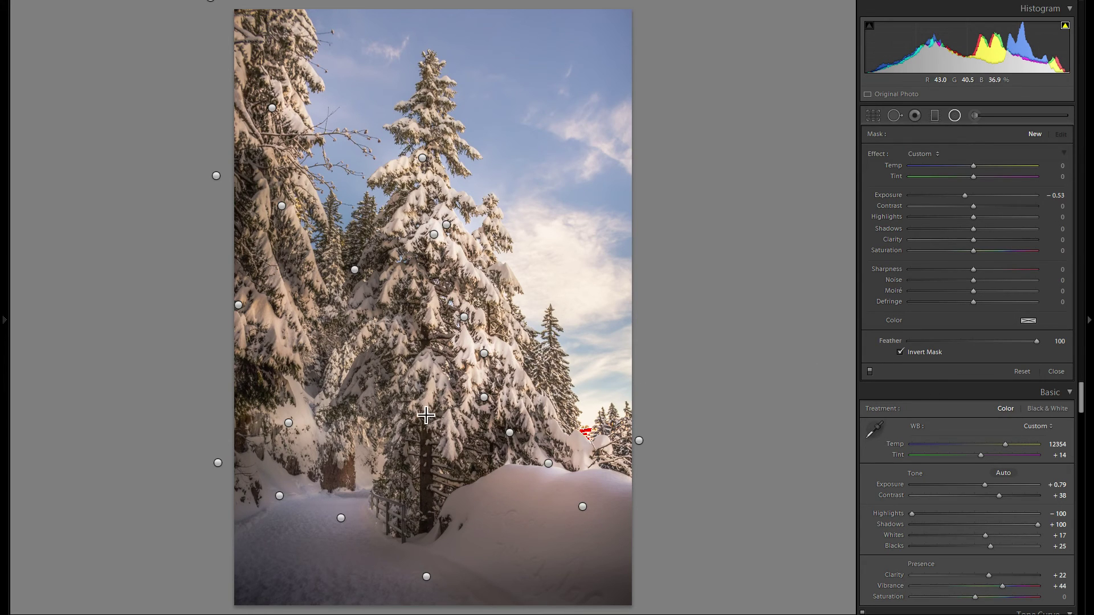
{"action": "left_click", "coordinate": [871, 372]}
{"action": "left_click", "coordinate": [872, 372]}
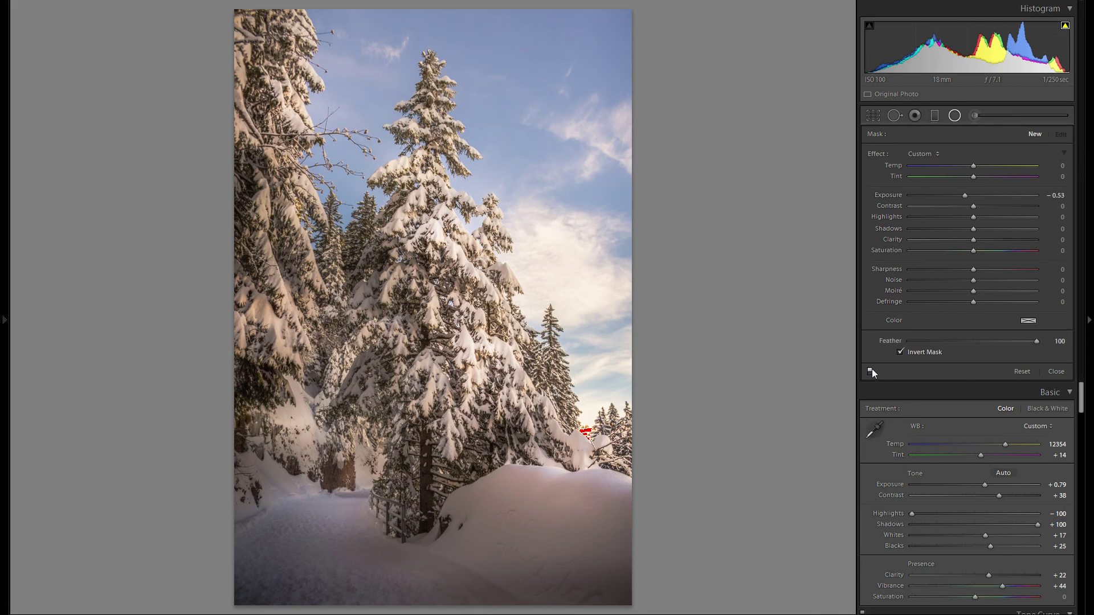
{"action": "left_click", "coordinate": [961, 117]}
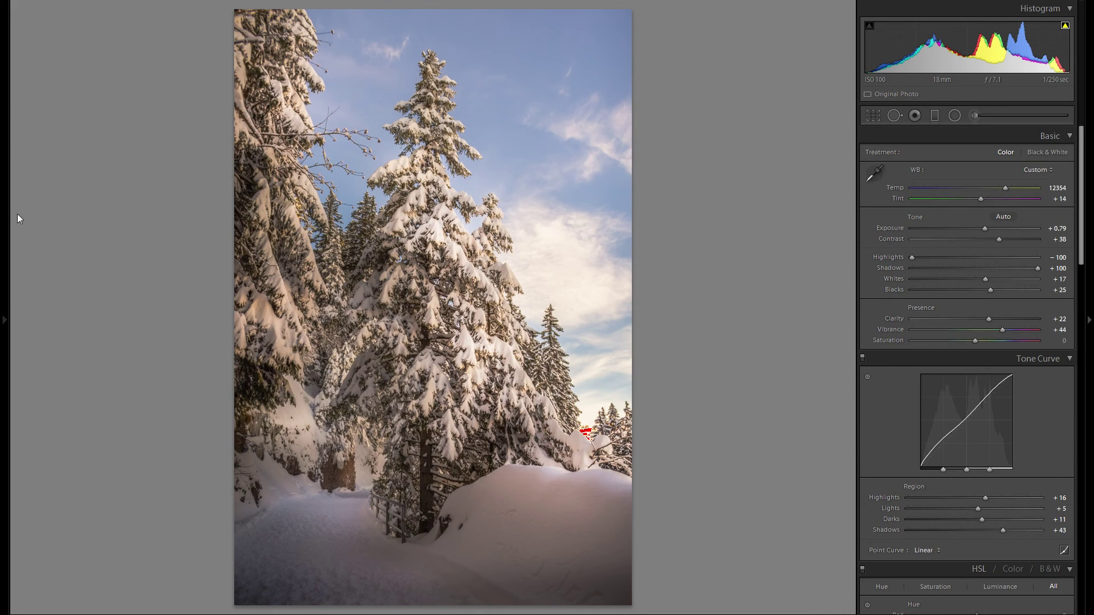
In History, view the photo as imported, then return to the latest edit
{"action": "left_click", "coordinate": [5, 222]}
{"action": "scroll", "coordinate": [81, 391], "scroll_direction": "down", "scroll_amount": 3}
{"action": "scroll", "coordinate": [87, 518], "scroll_direction": "down", "scroll_amount": 10}
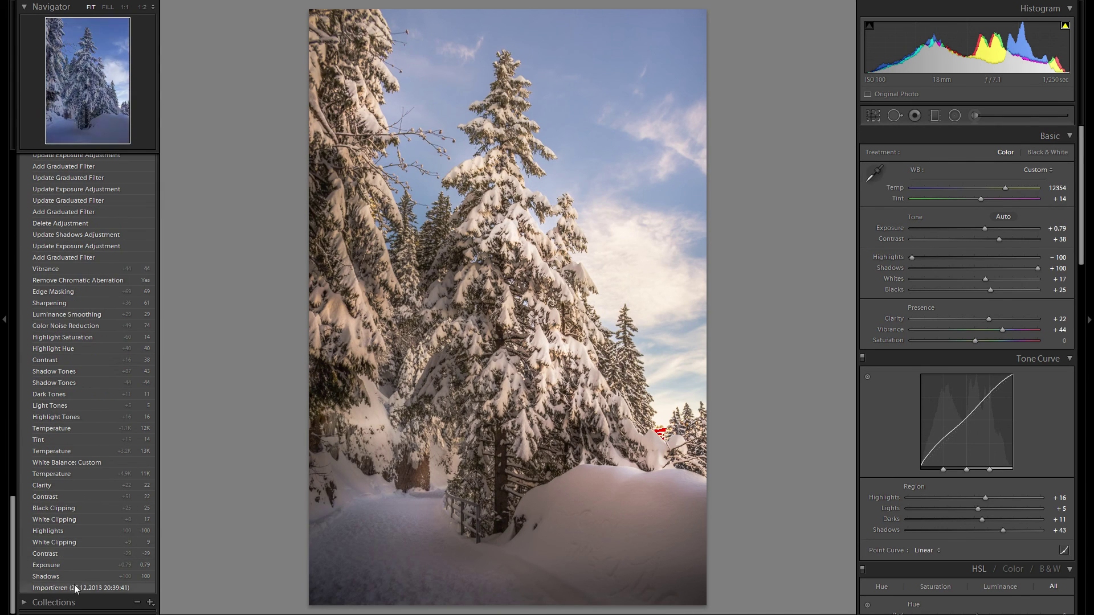
{"action": "left_click", "coordinate": [71, 590]}
{"action": "scroll", "coordinate": [107, 490], "scroll_direction": "up", "scroll_amount": 15}
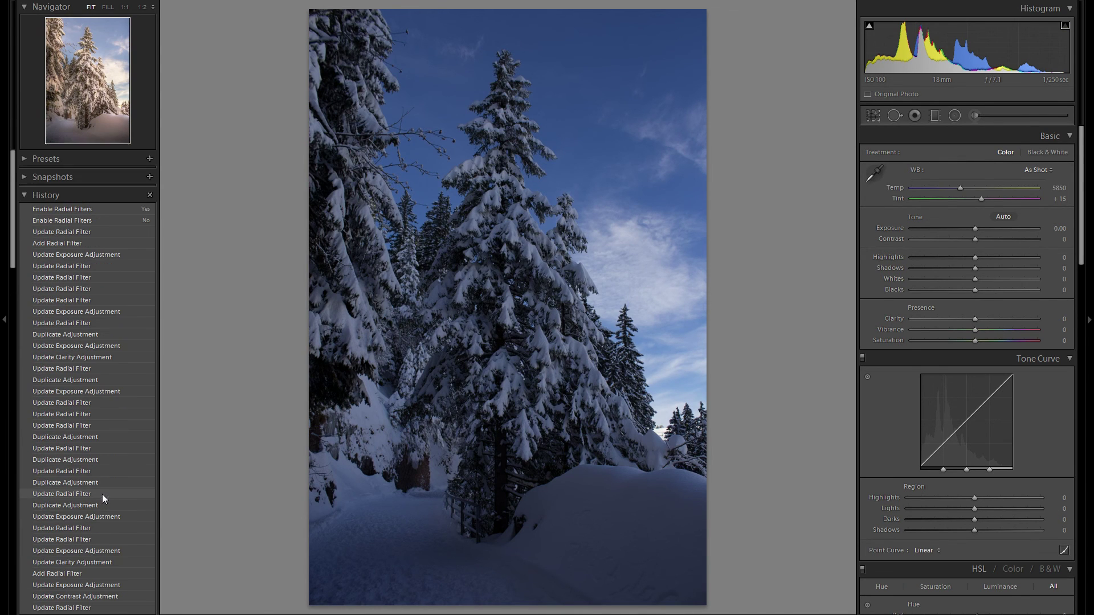
{"action": "left_click", "coordinate": [86, 208]}
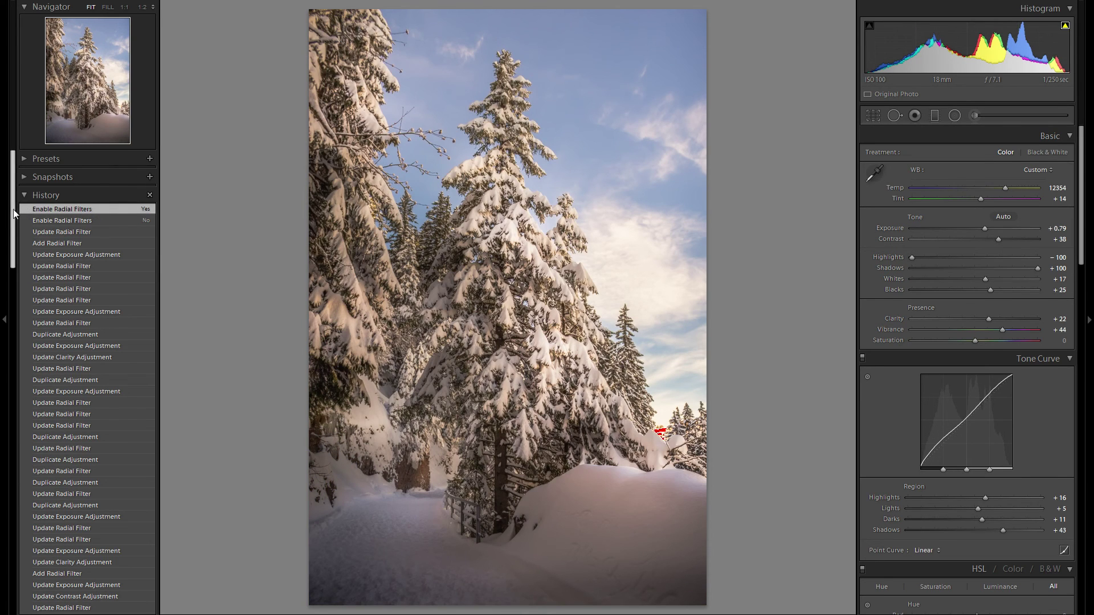
Hide the left panels and show the Before/After side-by-side split view
{"action": "left_click", "coordinate": [4, 215]}
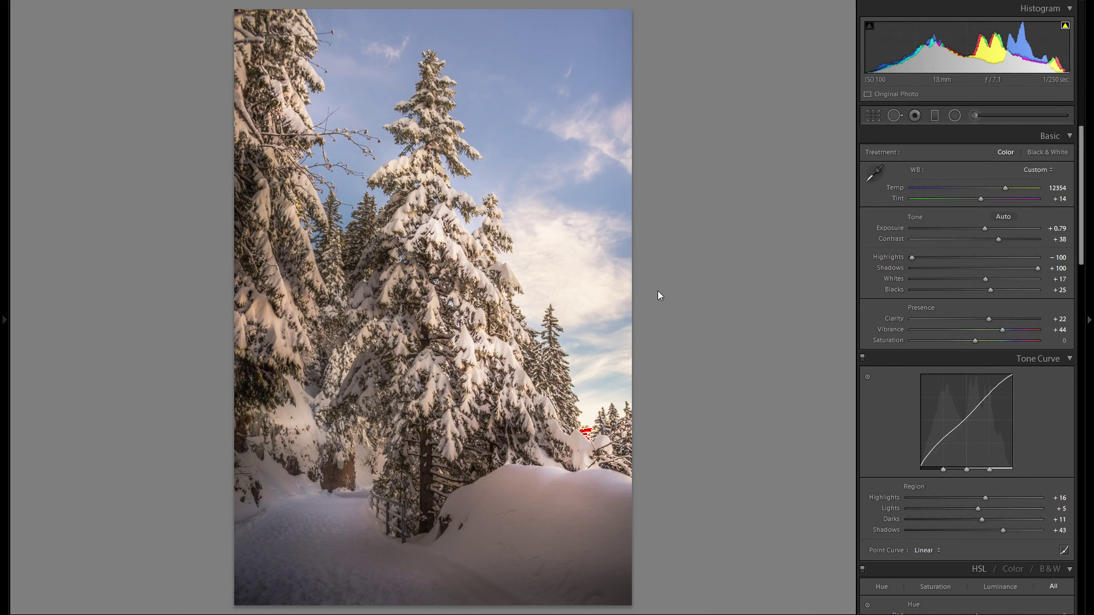
{"action": "key", "text": "shift+y"}
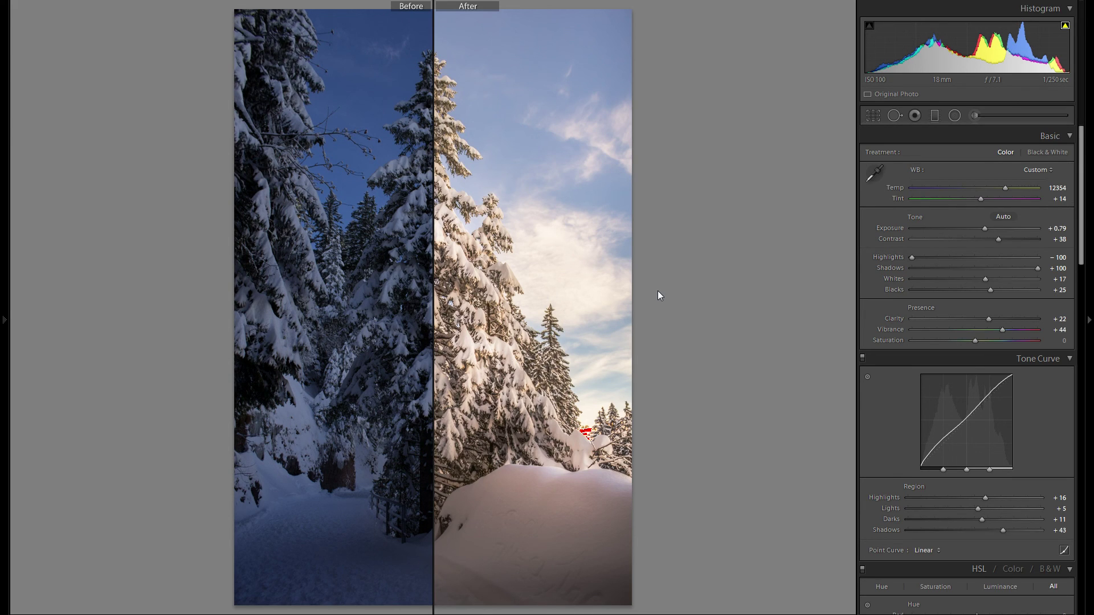
{"action": "key", "text": "shift+y"}
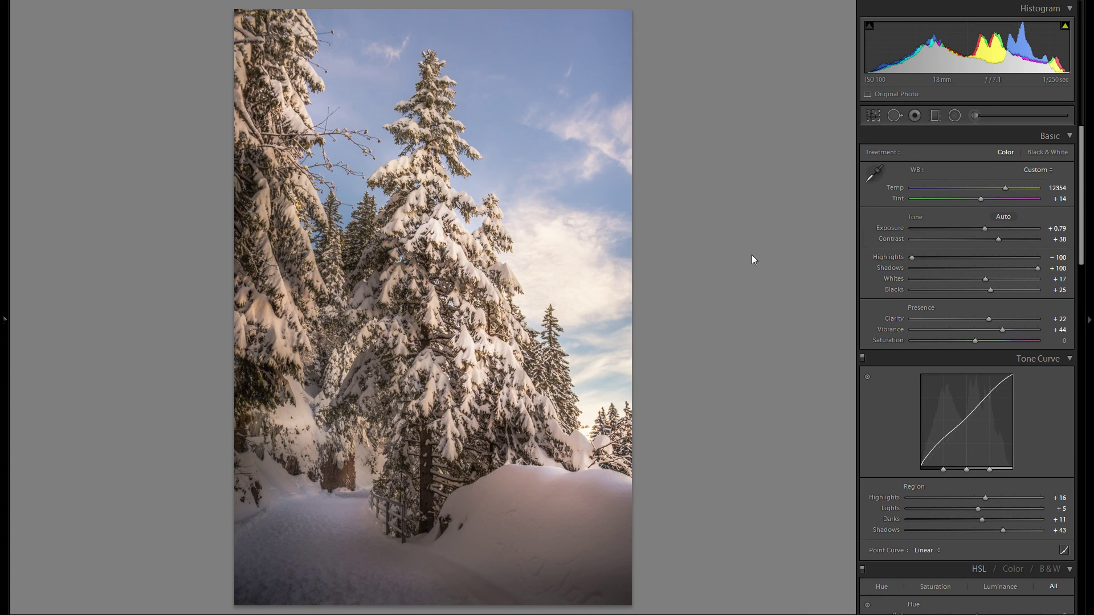
{"action": "key", "text": "shift+y"}
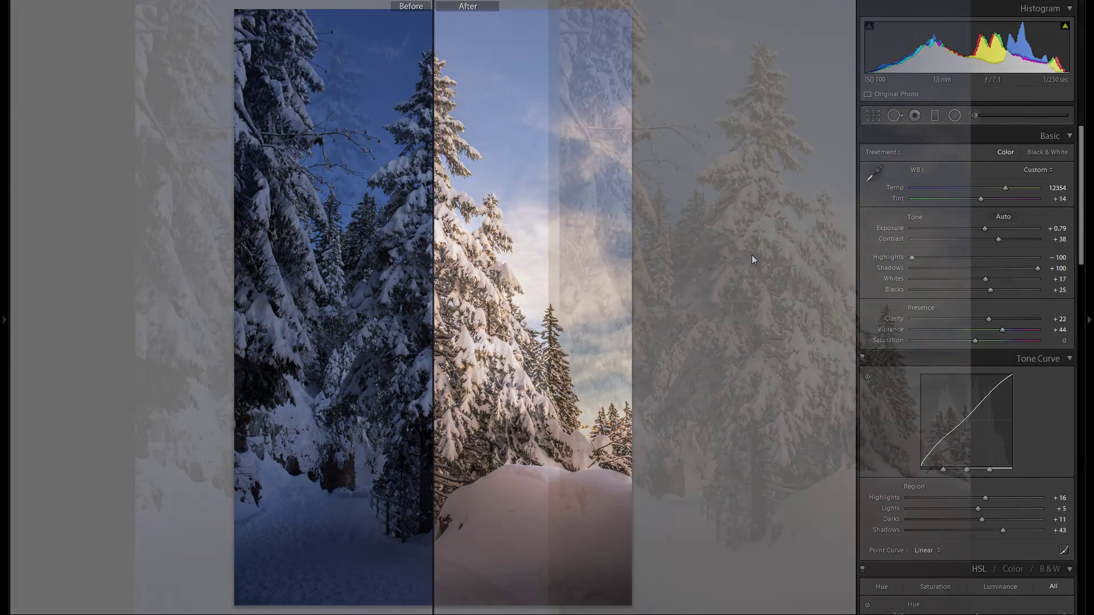